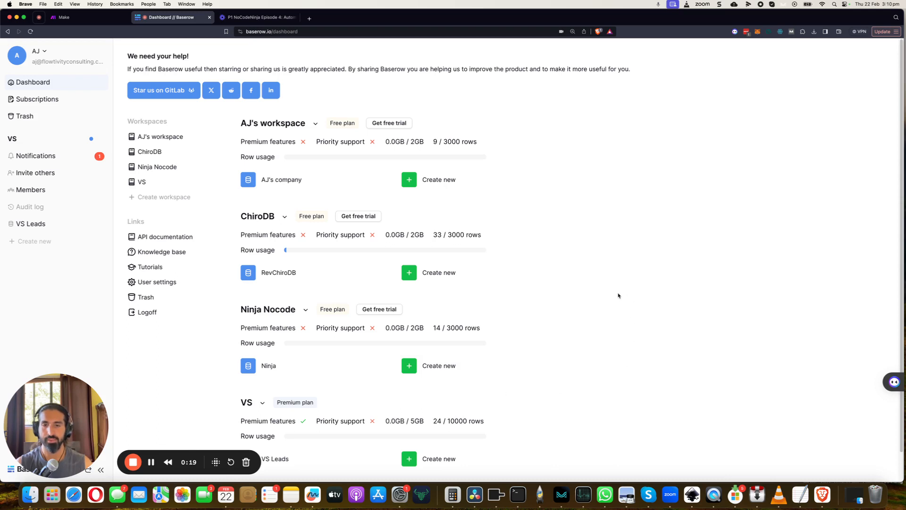
- Create a new database from scratch in the Ninja Nocode workspace and name it PATIENT DB
left_click(423, 370)
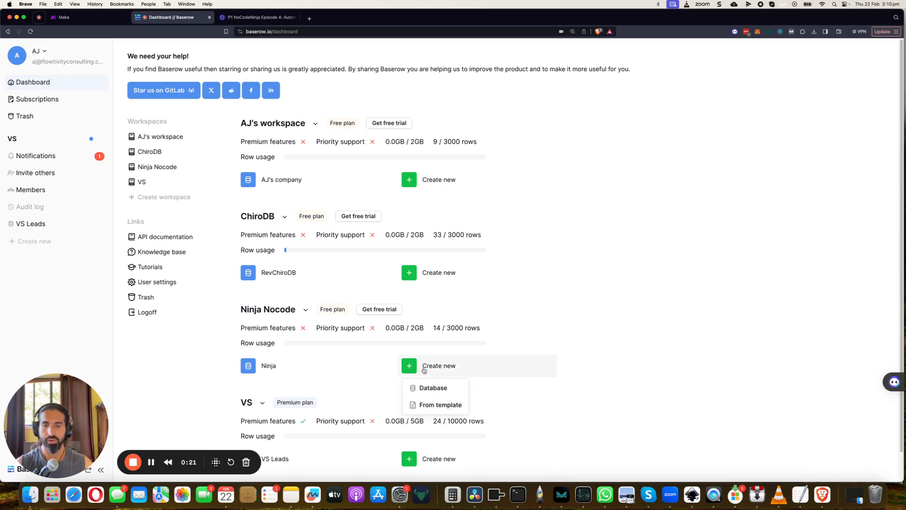
left_click(424, 386)
key("Right")
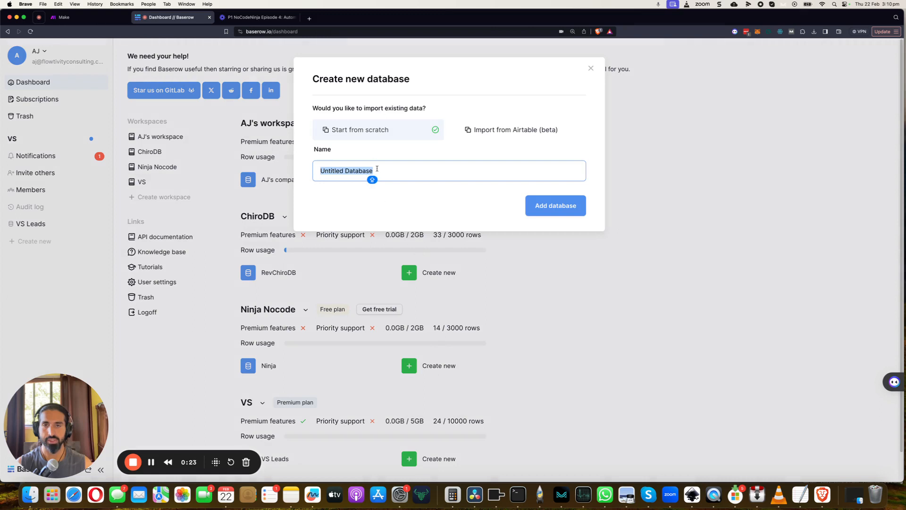
key("alt+shift+Left")
key("BackSpace")
key("BackSpace")
key("BackSpace")
key("BackSpace")
key("BackSpace")
key("BackSpace")
key("BackSpace")
key("BackSpace")
key("BackSpace")
key("BackSpace")
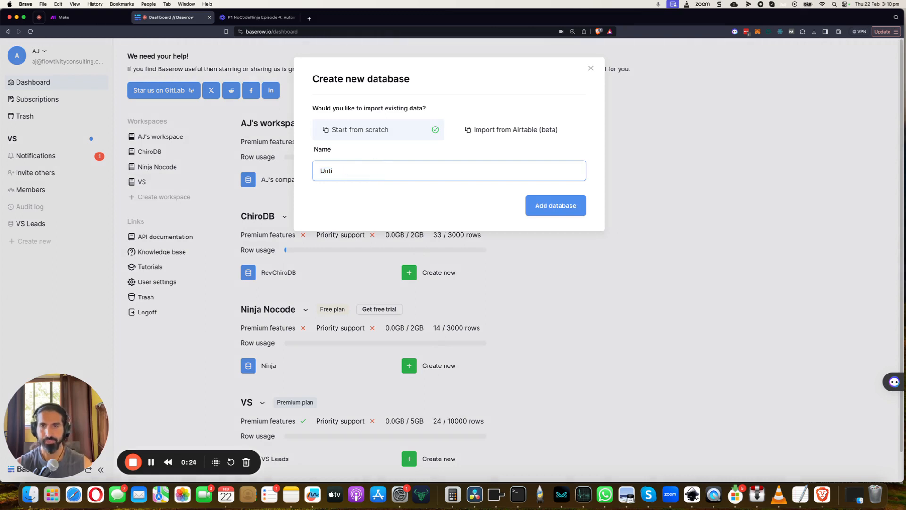
type("PATIENT DB")
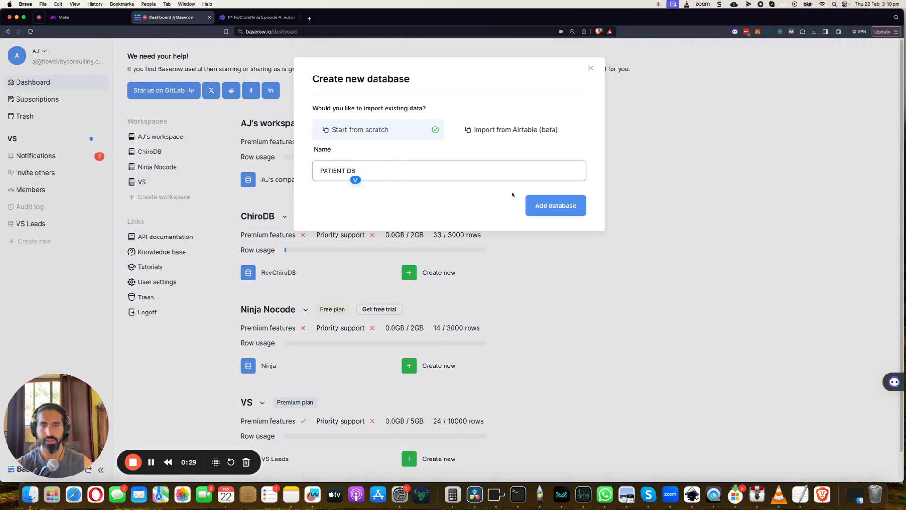
left_click(559, 215)
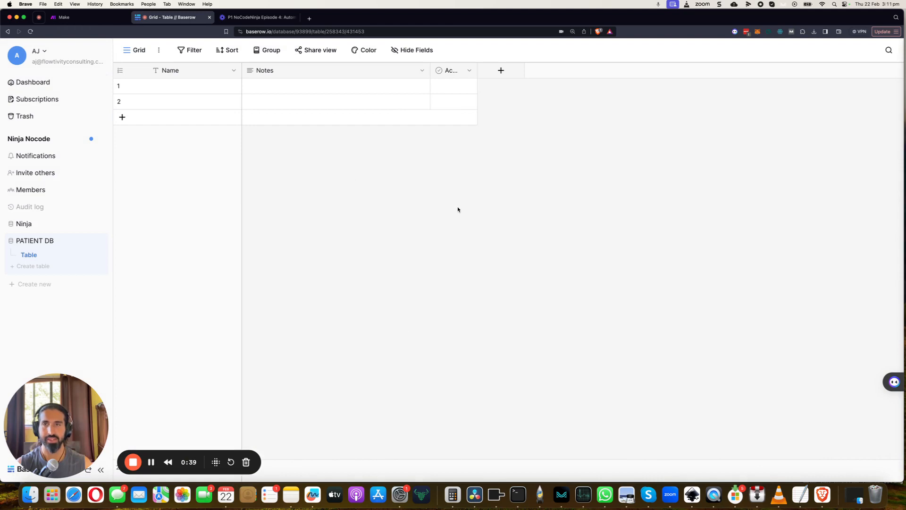
- Add a File field named Audio Recording Upload to the table
left_click(505, 72)
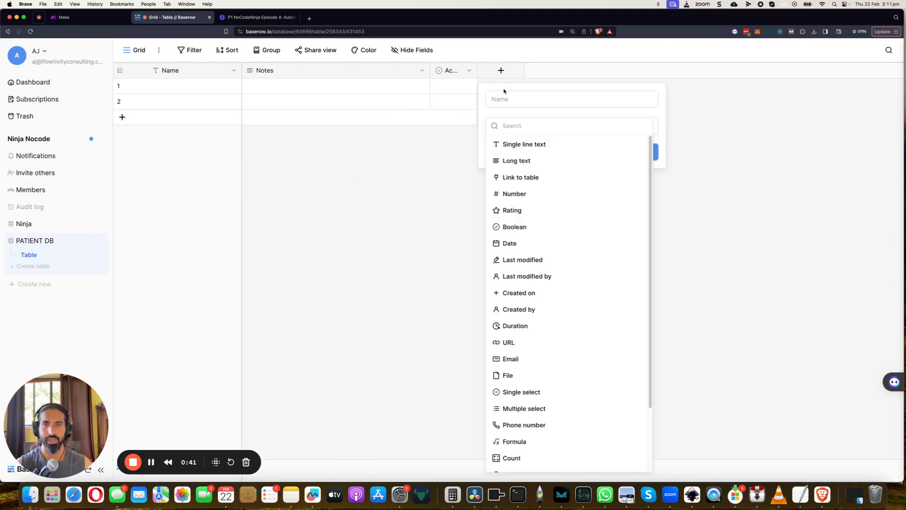
left_click(550, 376)
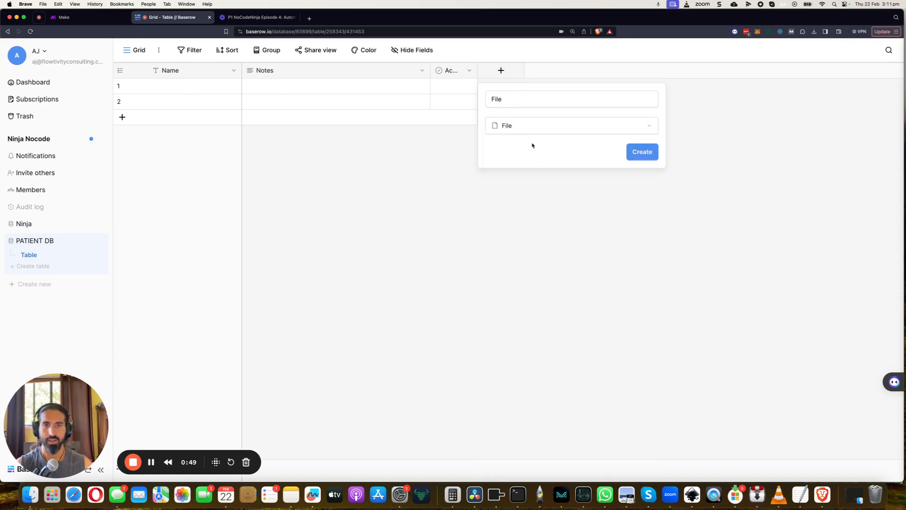
left_click(508, 103)
double_click(509, 102)
type("Au")
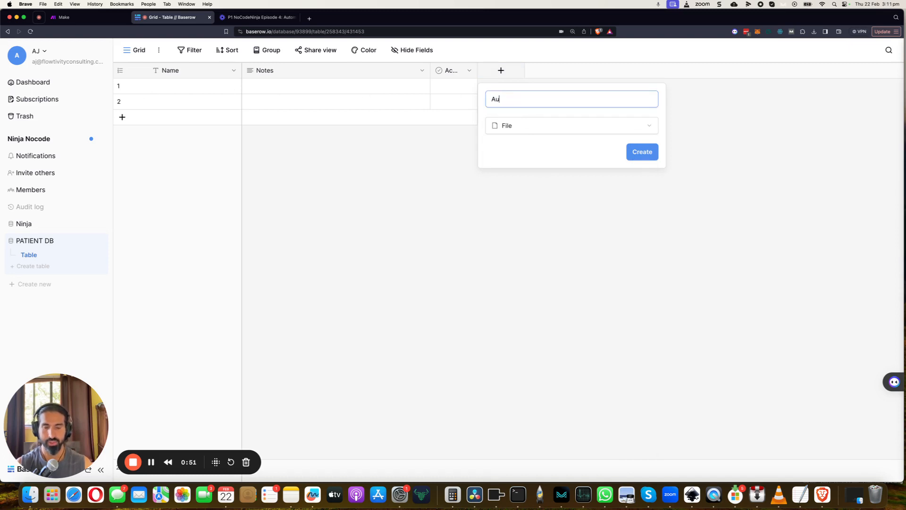
type("dio Recor")
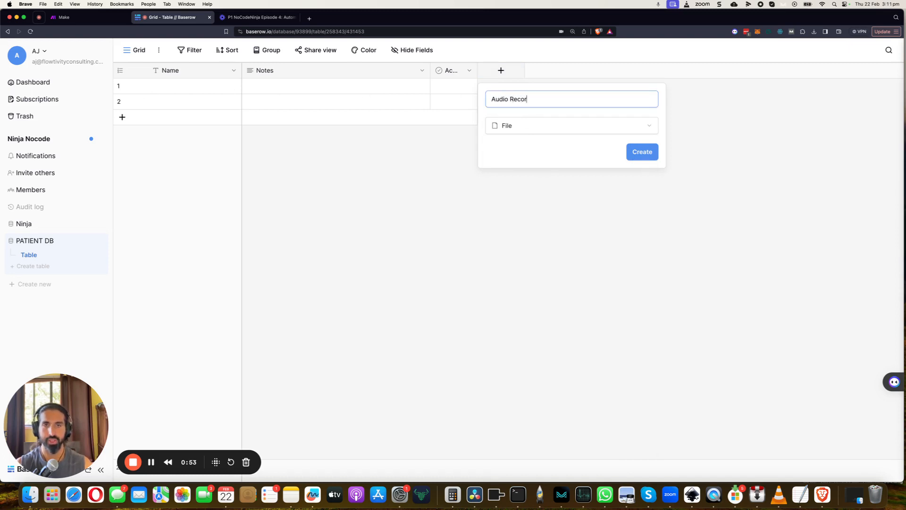
type("ding Upload")
left_click(636, 157)
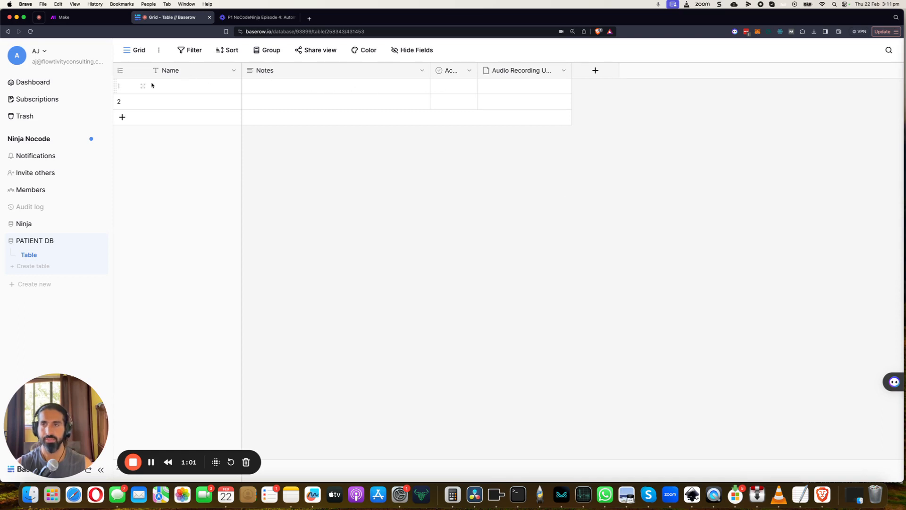
- Create a collaborative form view named Audio Upload for the table
left_click(136, 56)
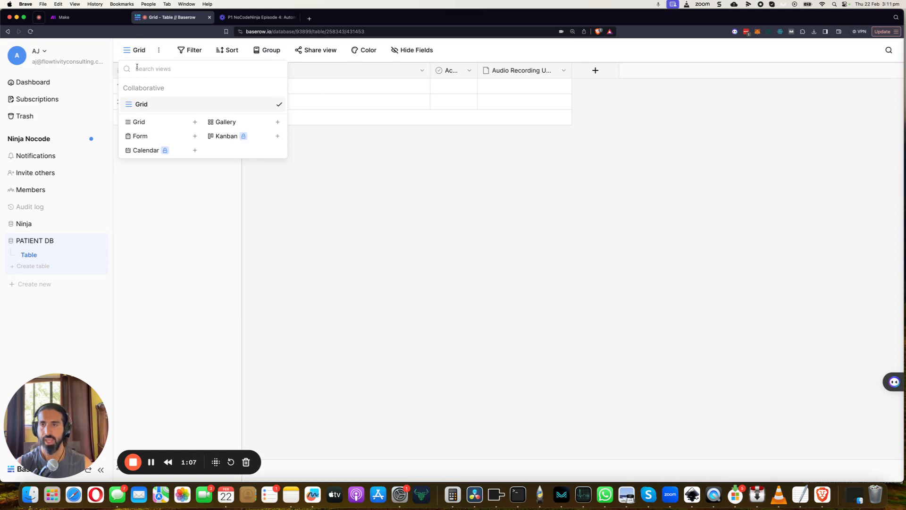
left_click(145, 136)
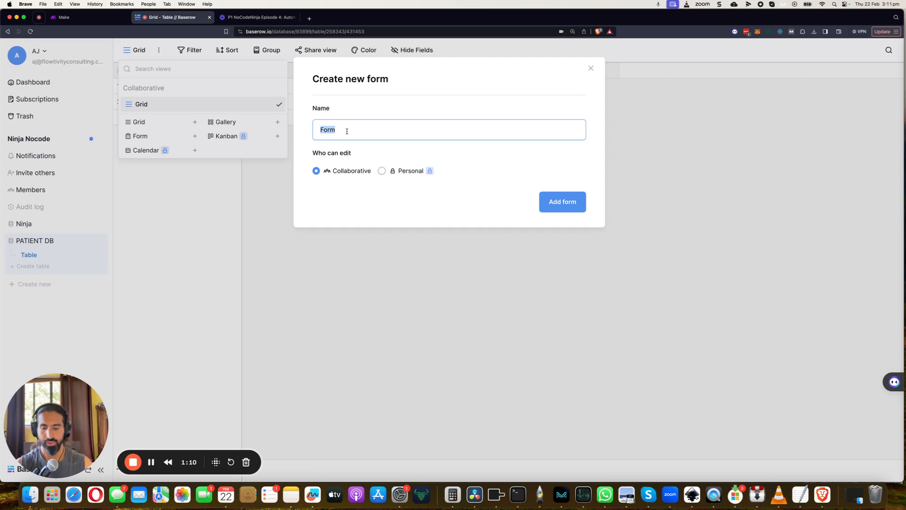
type("Audio Upload")
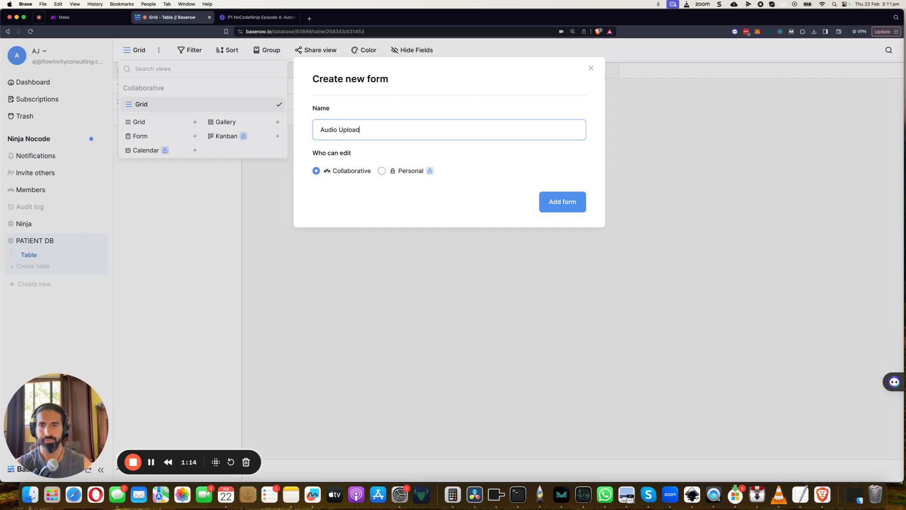
left_click(558, 202)
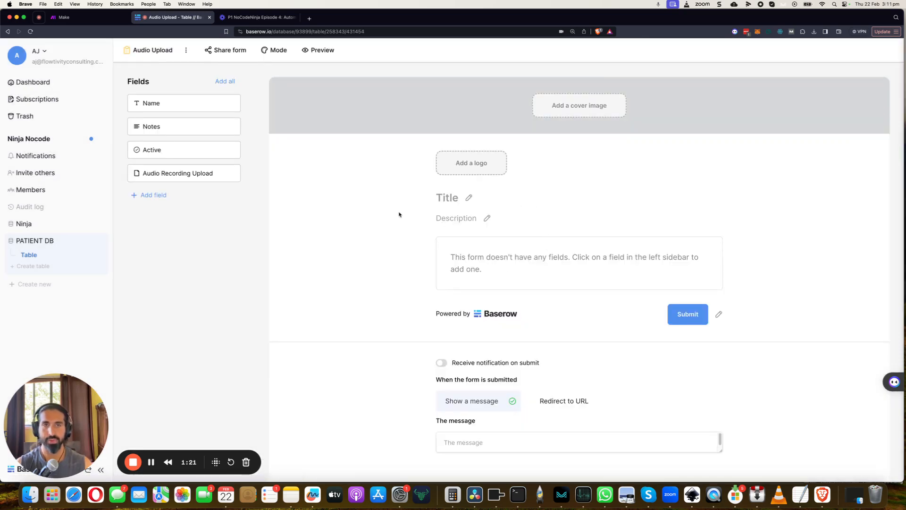
- Add the Name and Audio Recording Upload fields to the form and preview it
left_click(185, 105)
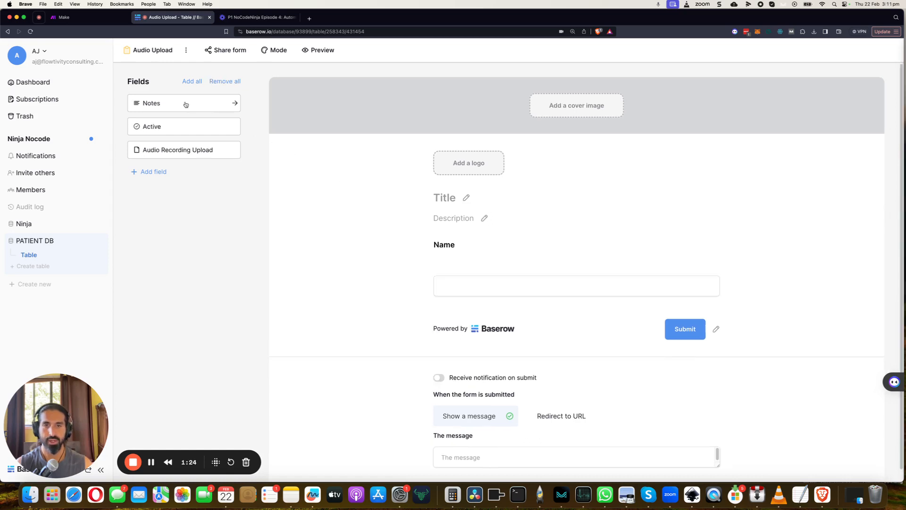
left_click(191, 151)
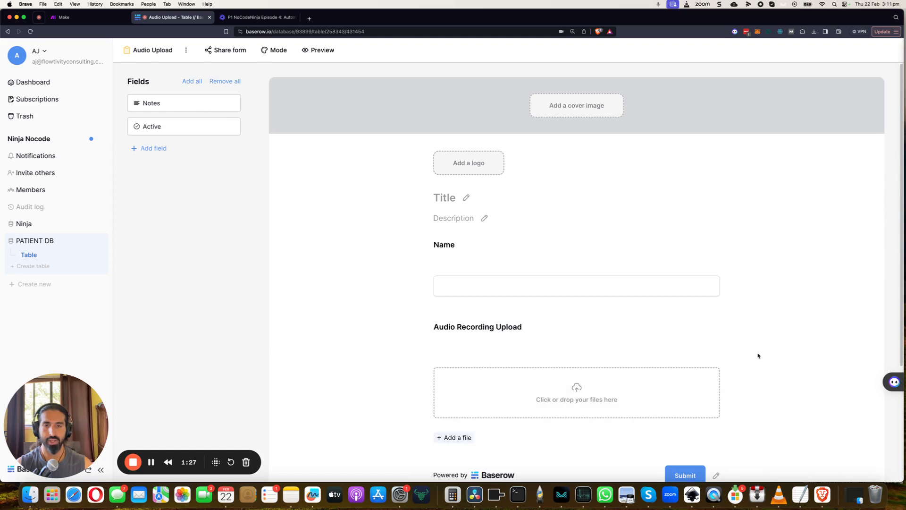
scroll(755, 354, "down", 2)
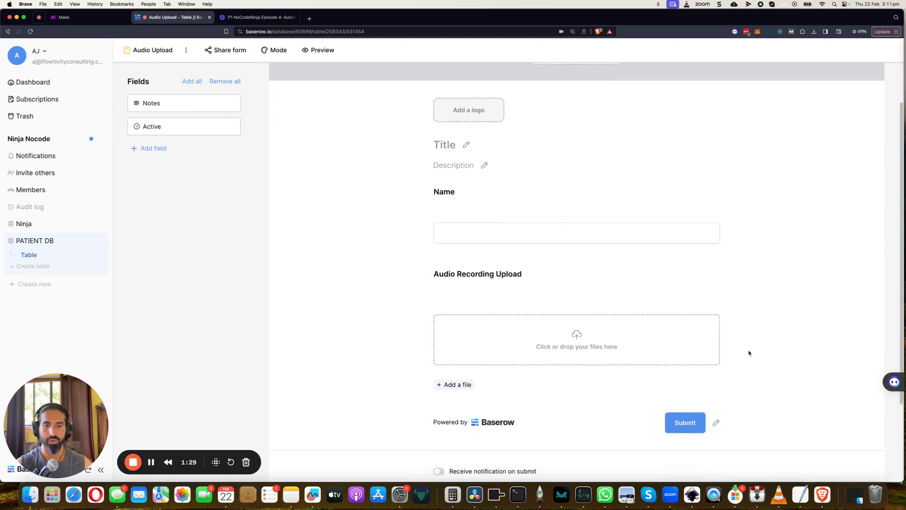
scroll(748, 351, "up", 2)
scroll(747, 351, "down", 5)
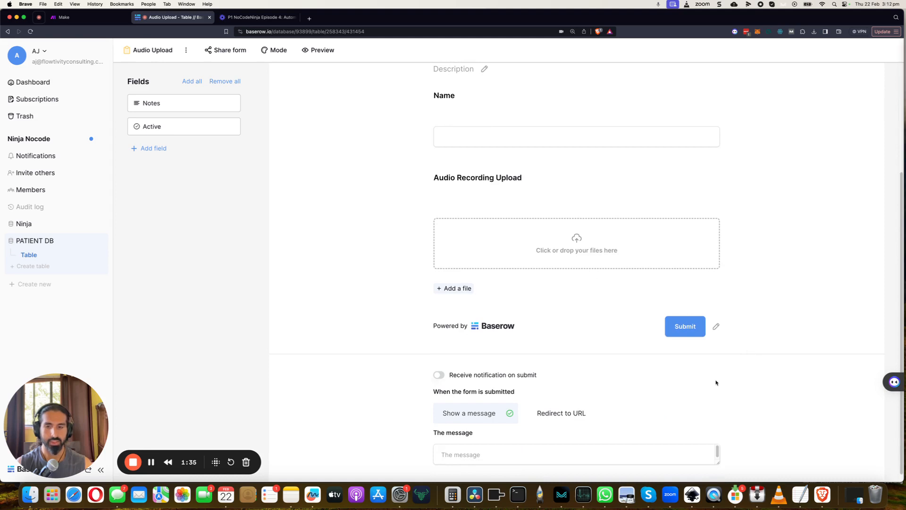
scroll(716, 372, "up", 2)
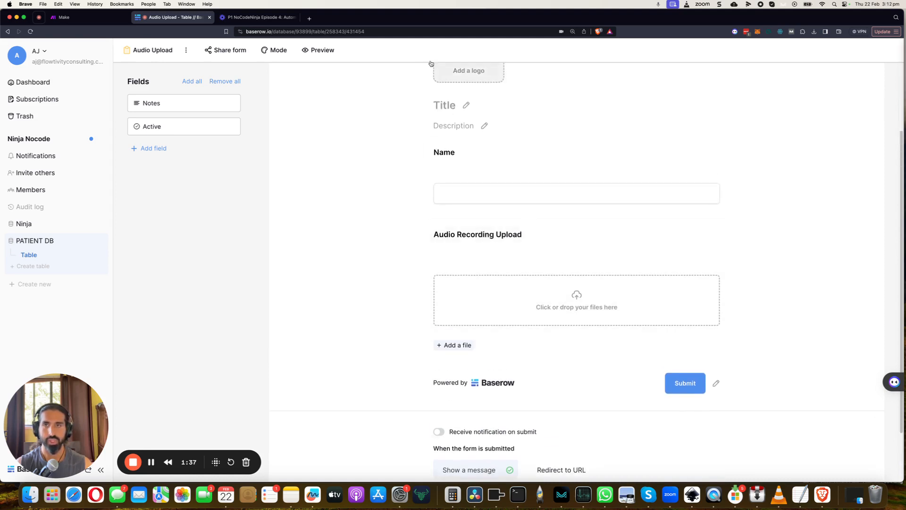
left_click(322, 50)
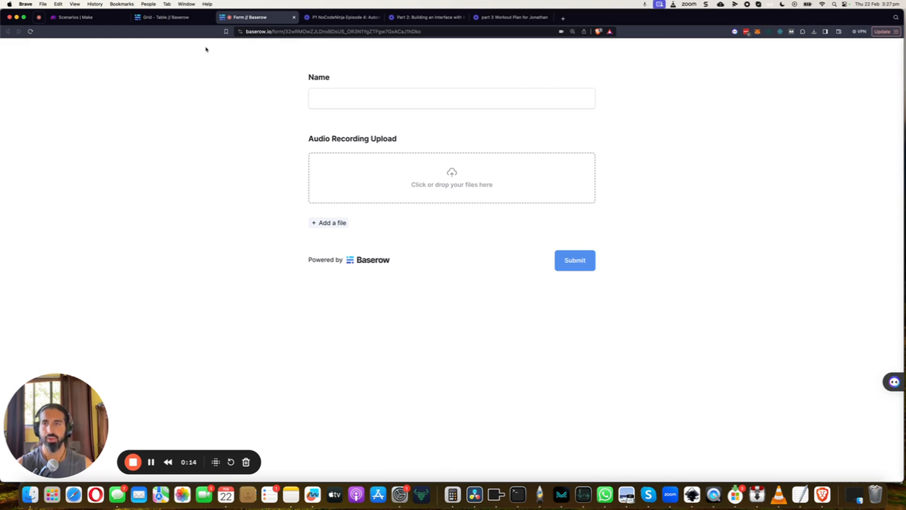
- Return to the table's grid view and start a new table webhook named WEBhook
left_click(192, 20)
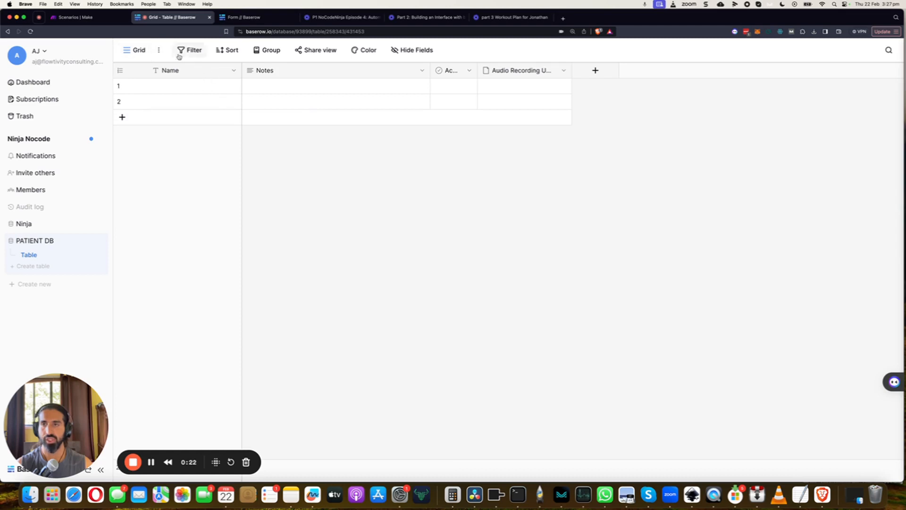
left_click(159, 50)
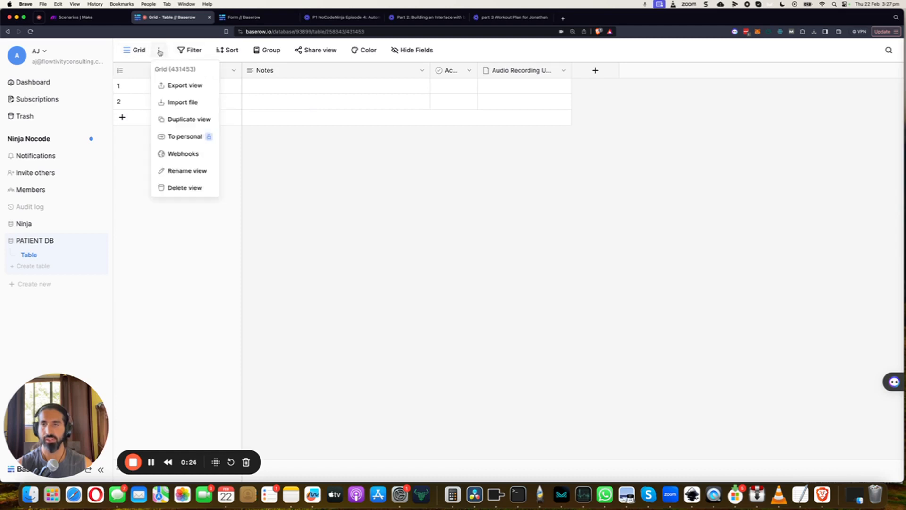
left_click(184, 153)
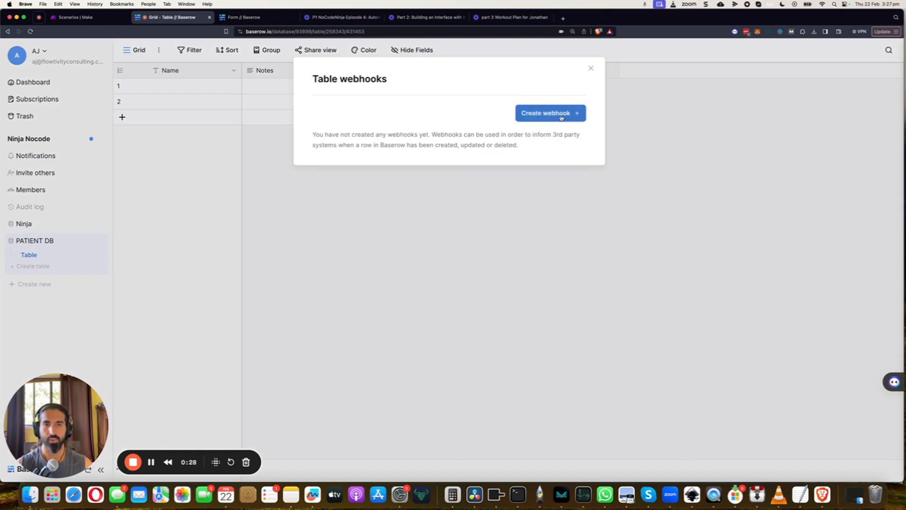
left_click(561, 118)
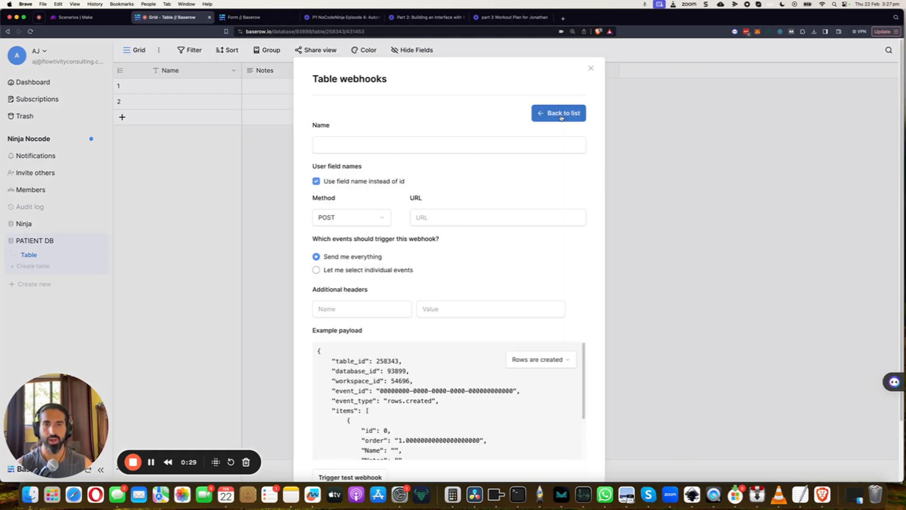
left_click(338, 142)
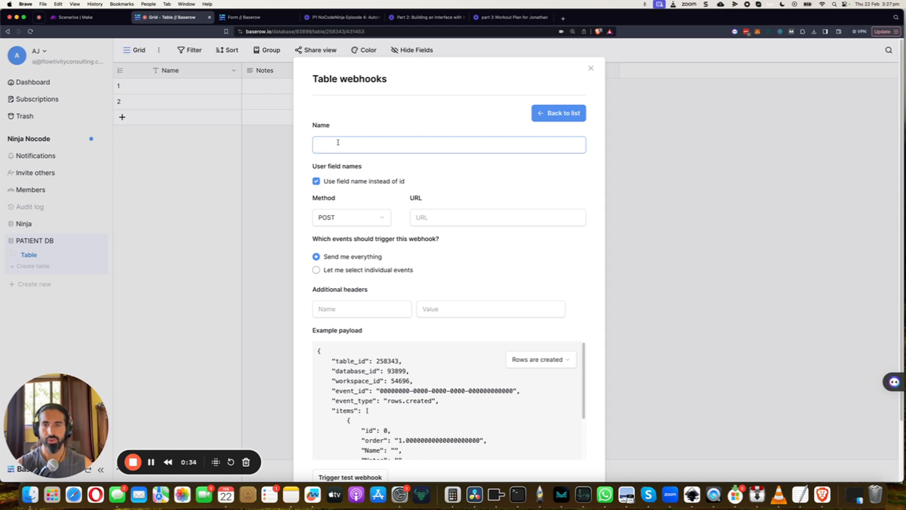
type("WE")
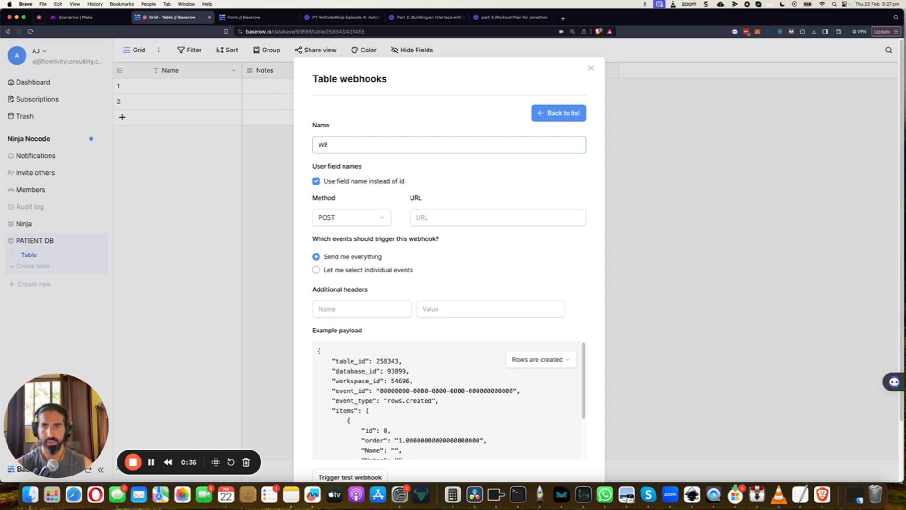
type("Bho")
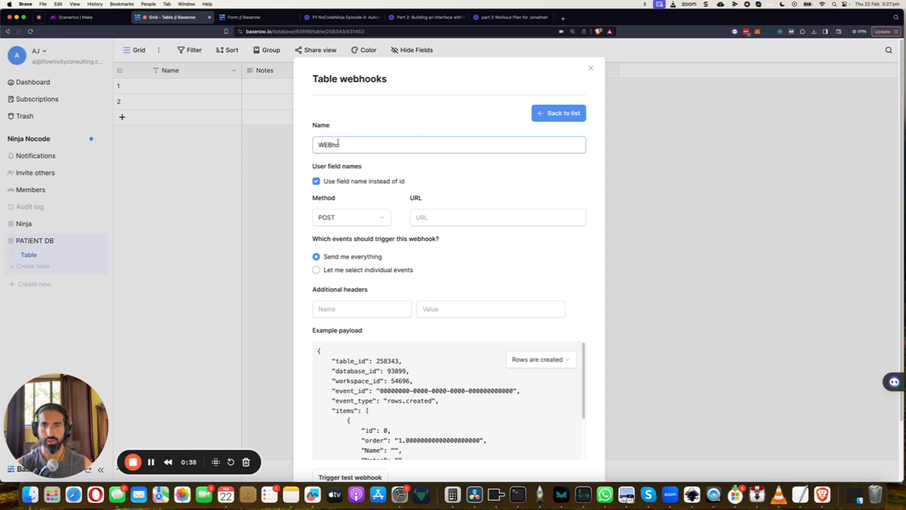
type("ok")
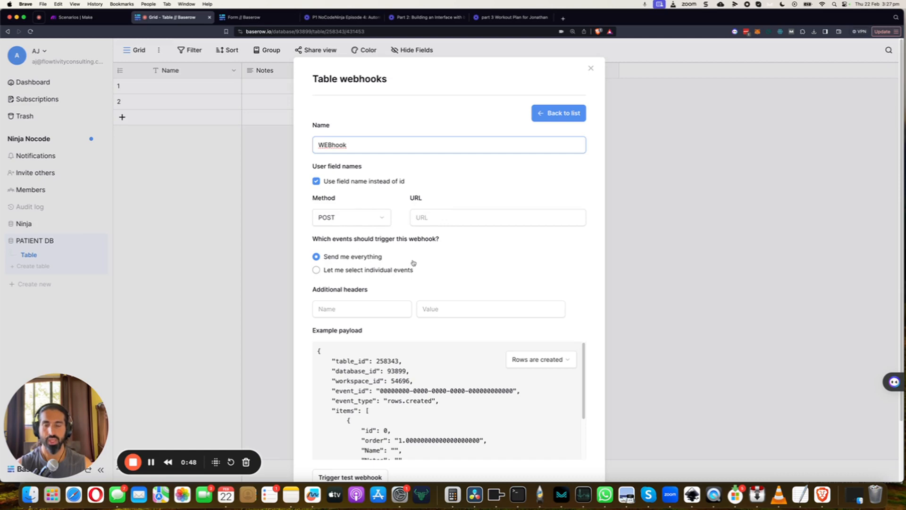
scroll(404, 262, "down", 1)
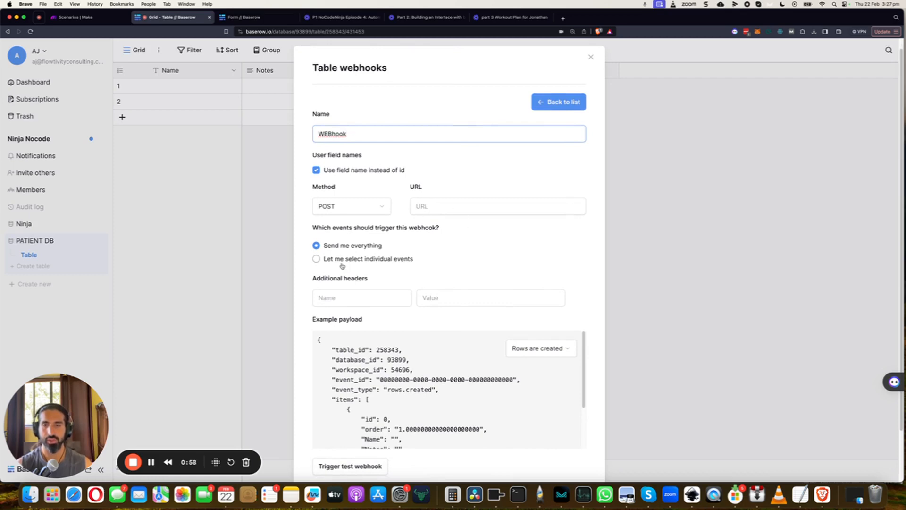
- Switch to Make, create a new scenario, and add a Custom webhook trigger from the Webhooks app
left_click(81, 19)
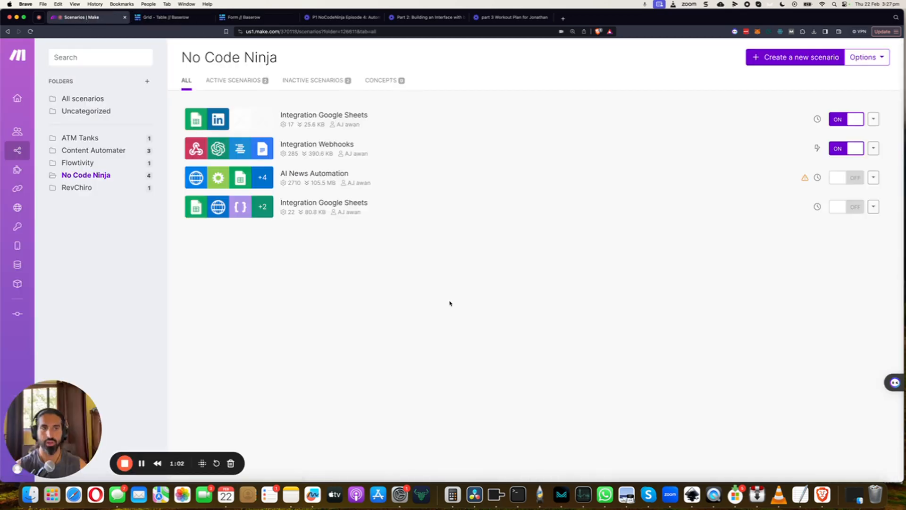
left_click(796, 57)
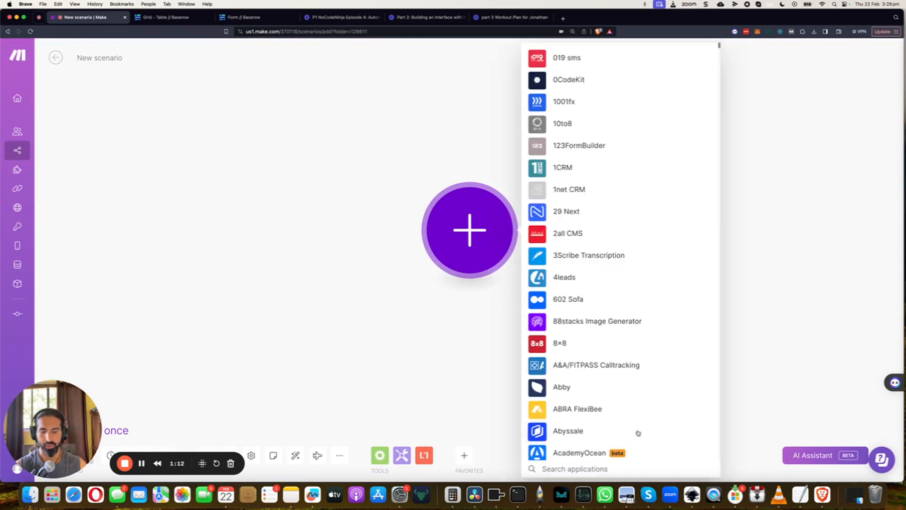
type("webh")
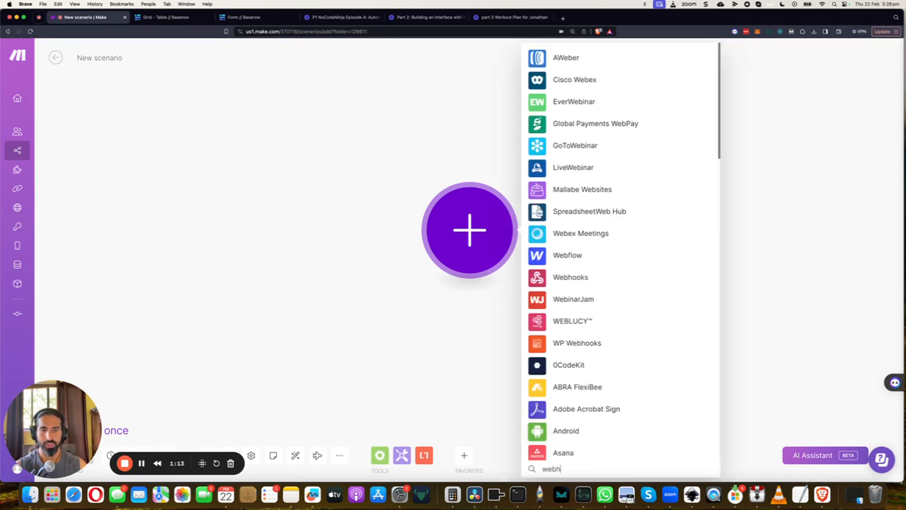
scroll(653, 241, "down", 5)
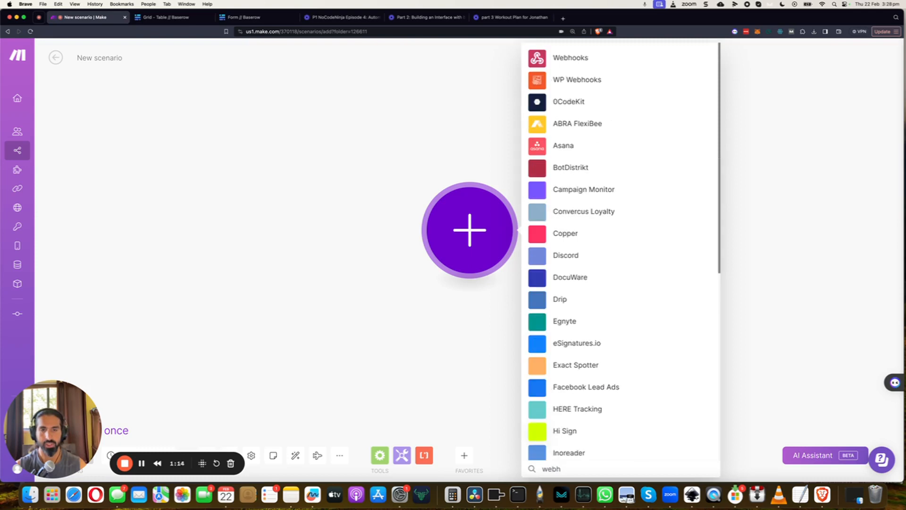
left_click(553, 61)
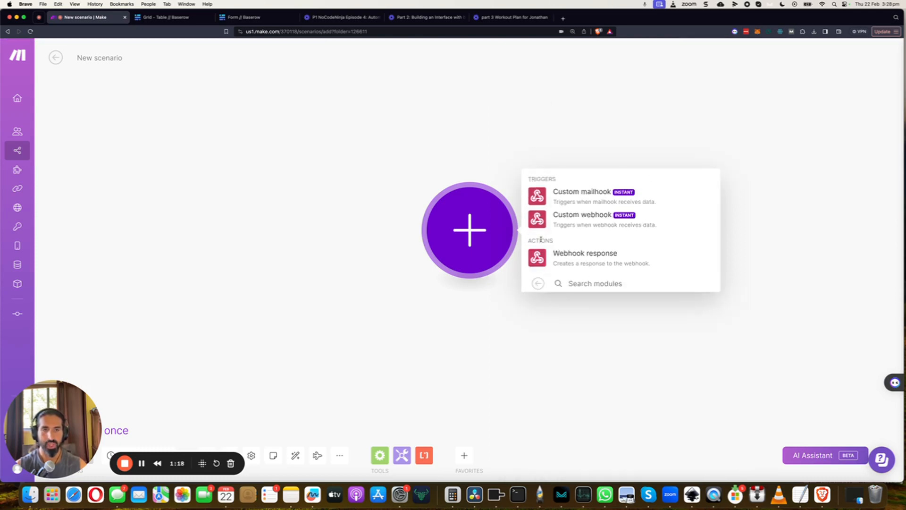
left_click(572, 224)
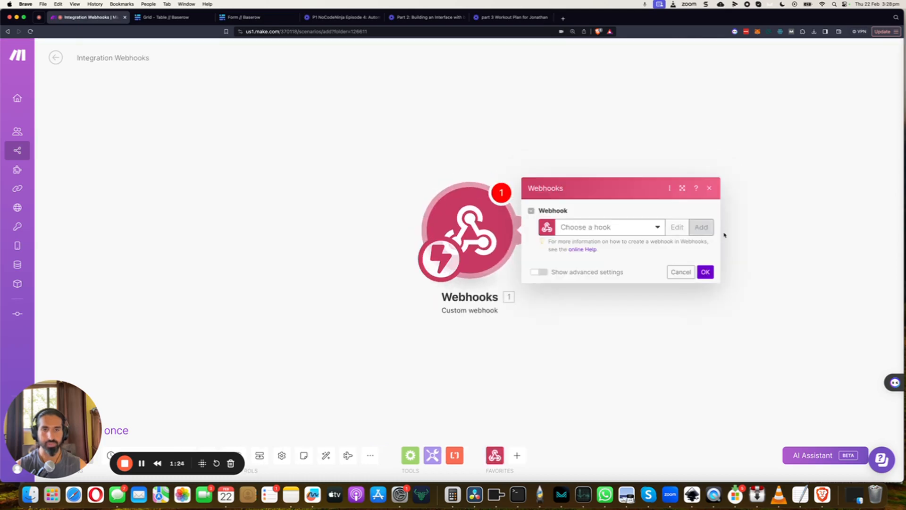
- Create a webhook named patient upload for the trigger, copy its address, and confirm the module settings
left_click(701, 227)
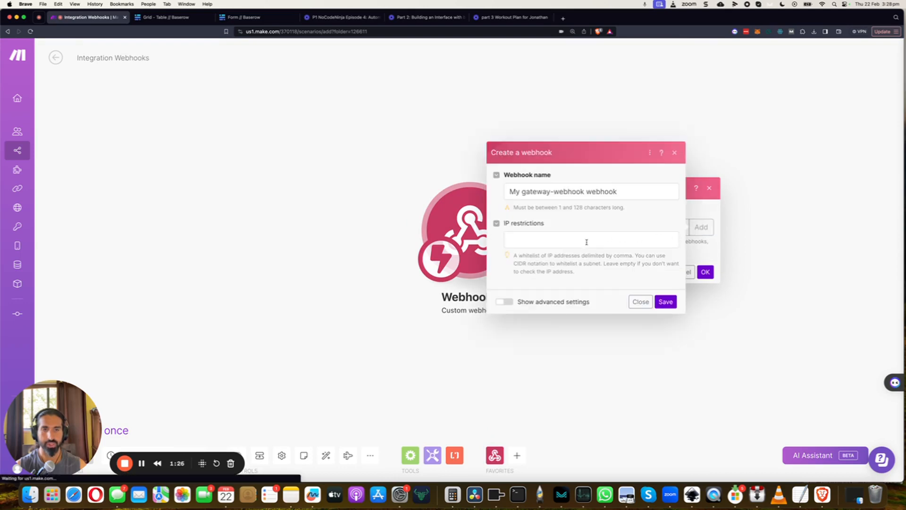
triple_click(540, 192)
type("patient")
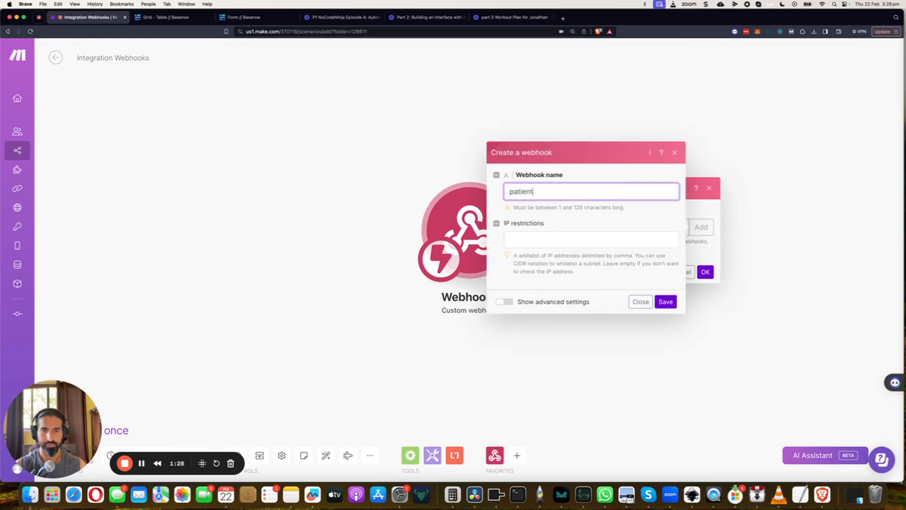
type(" upload")
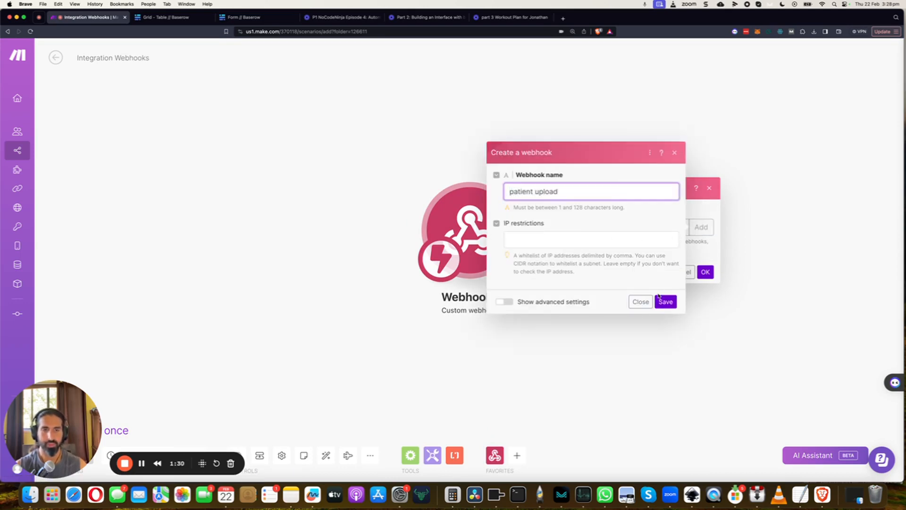
left_click(661, 300)
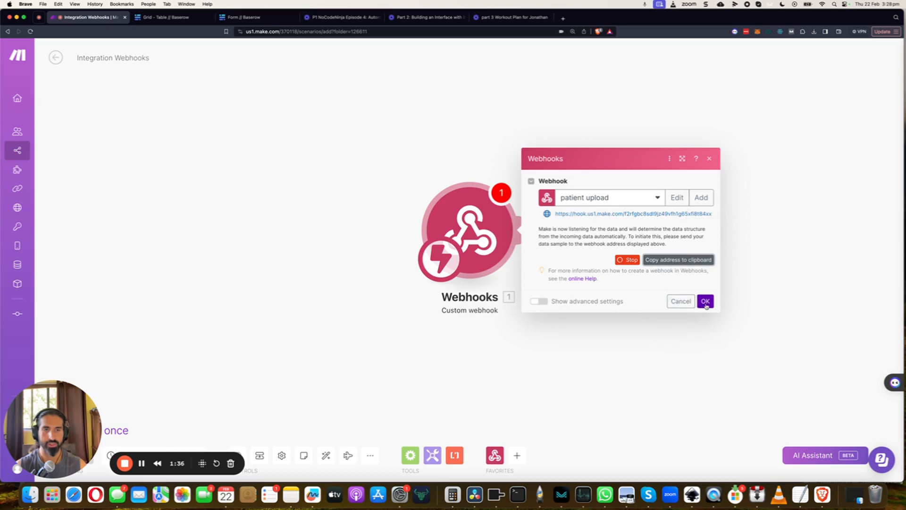
left_click(705, 301)
- Switch to Baserow and paste the copied Make webhook address as the table webhook's URL
left_click(166, 17)
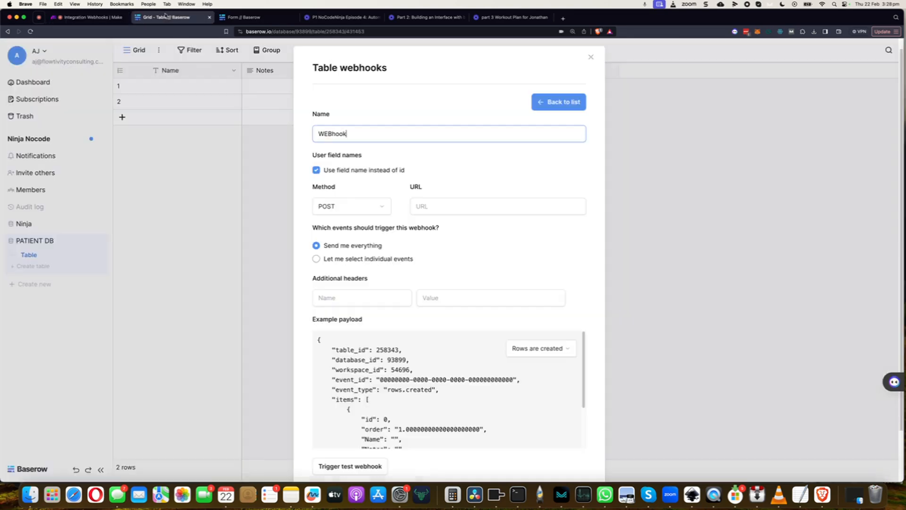
left_click(462, 211)
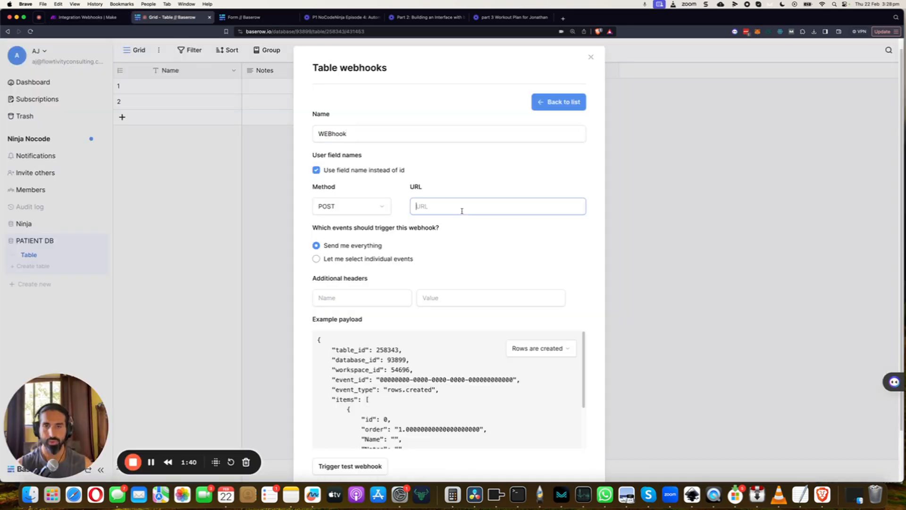
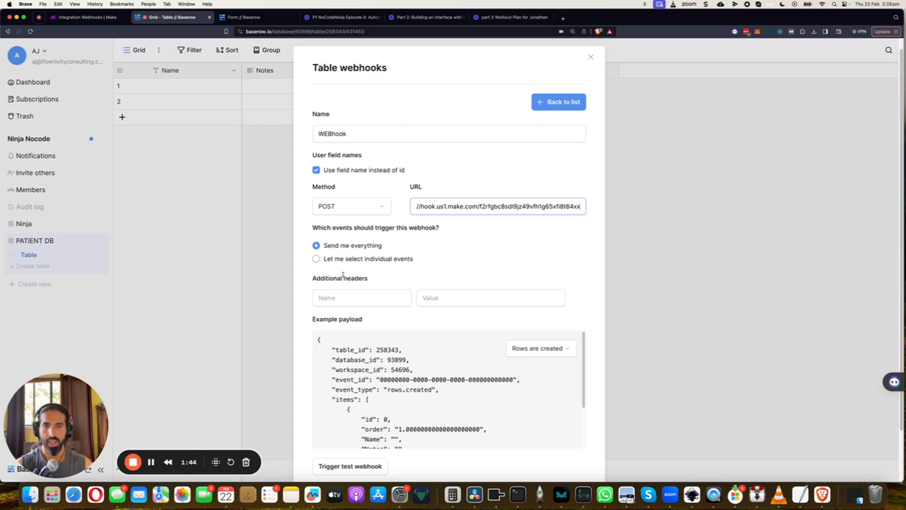
- Limit the table webhook to the individual event Rows are created, save it, and close the webhook settings
scroll(342, 275, "down", 3)
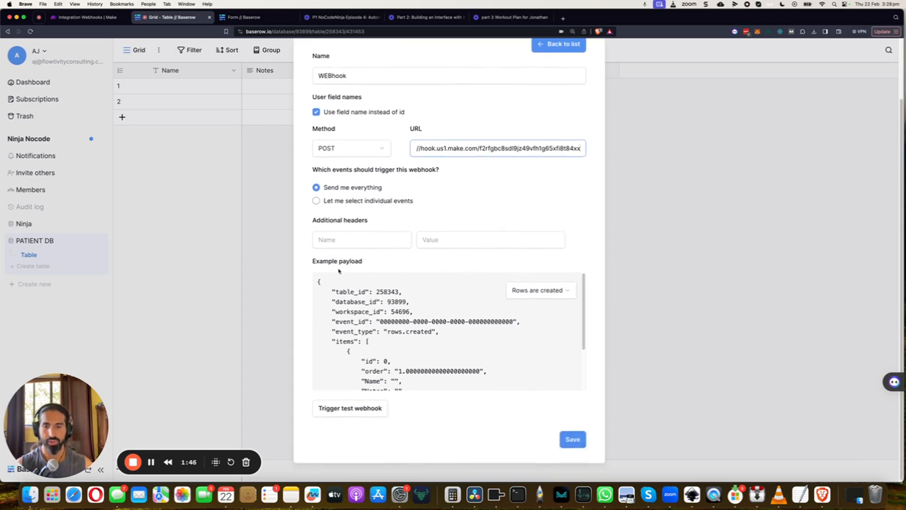
scroll(333, 209, "up", 2)
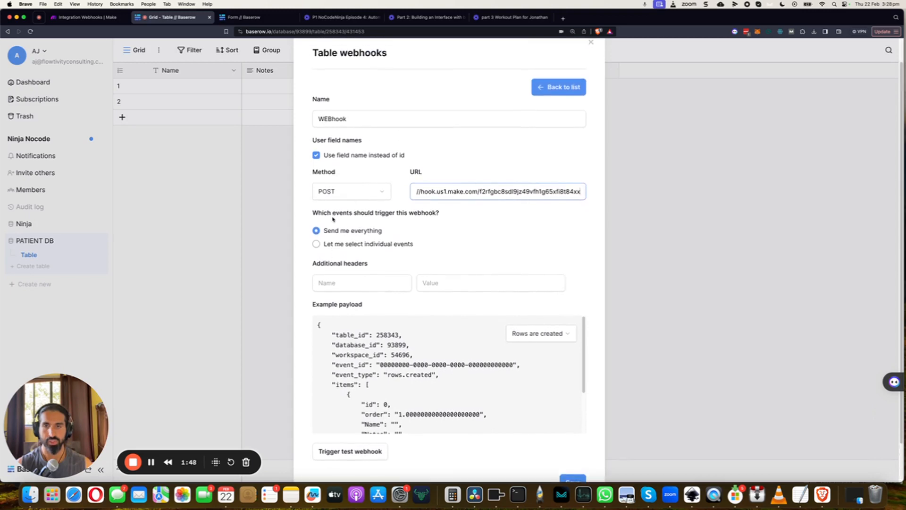
left_click(321, 246)
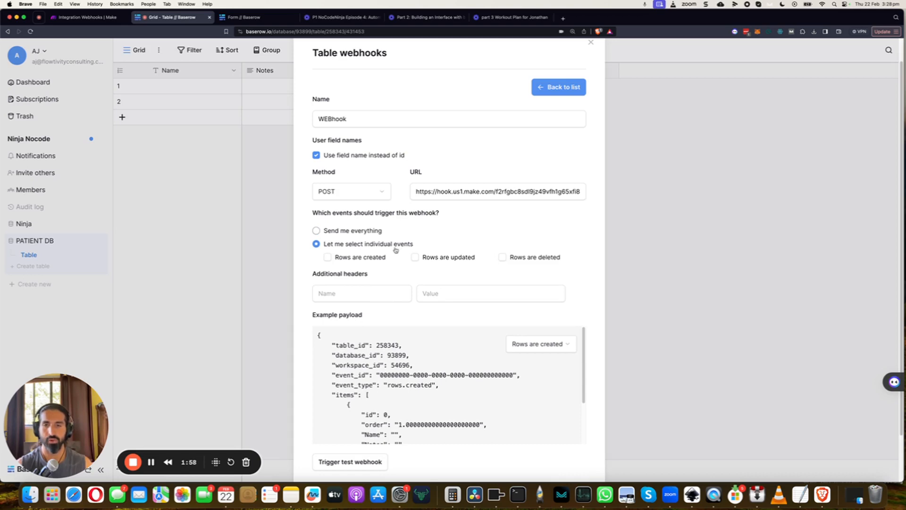
left_click(327, 257)
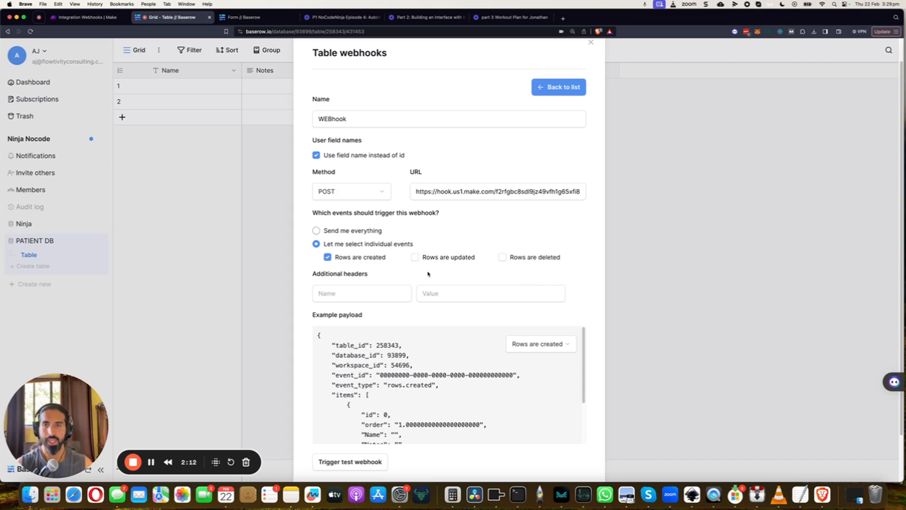
scroll(496, 231, "down", 2)
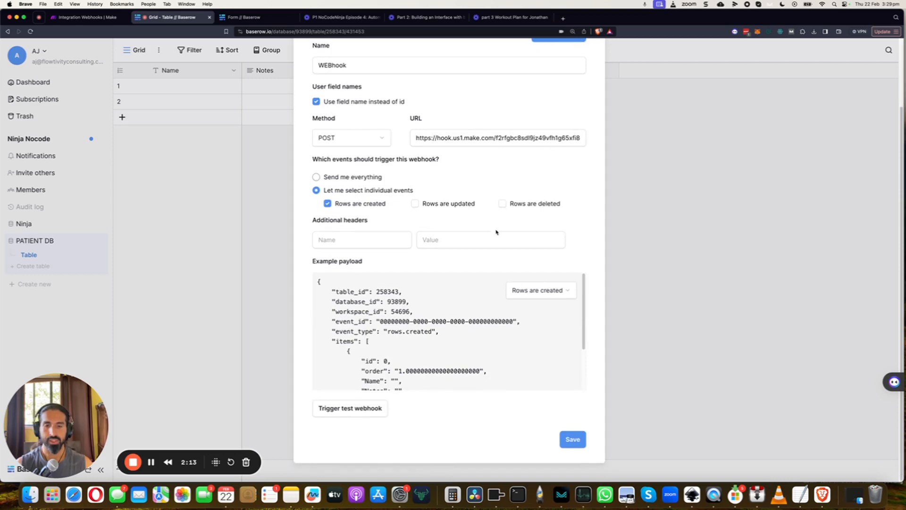
left_click(573, 439)
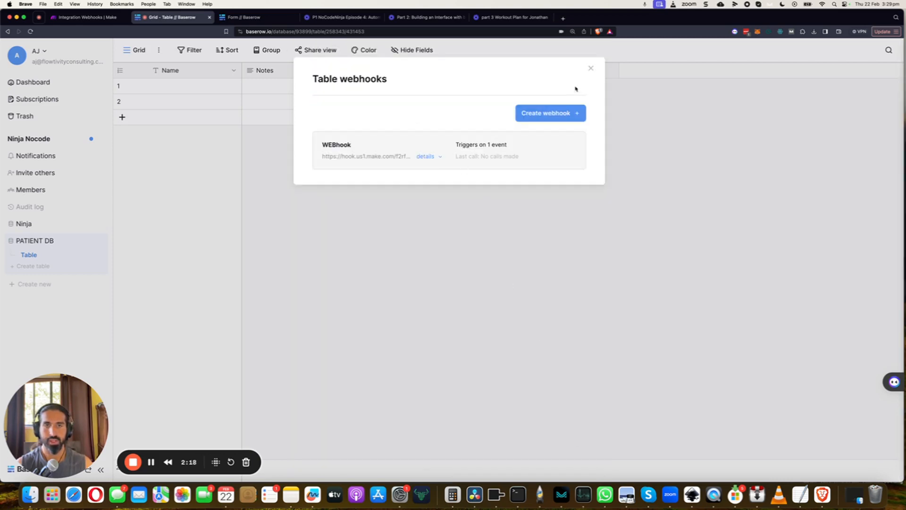
left_click(591, 69)
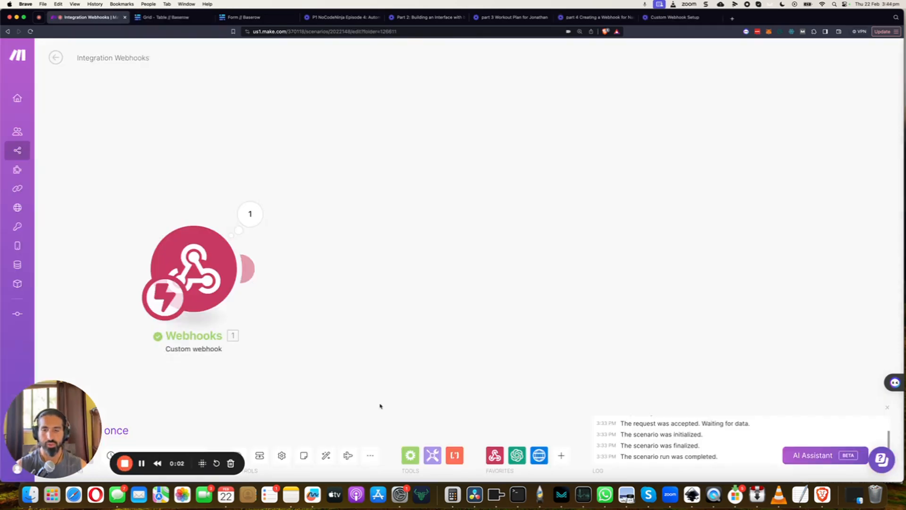
- Add an Iterator after the webhook module in Make and map its array to the items' Audio Recording Upload
left_click(411, 456)
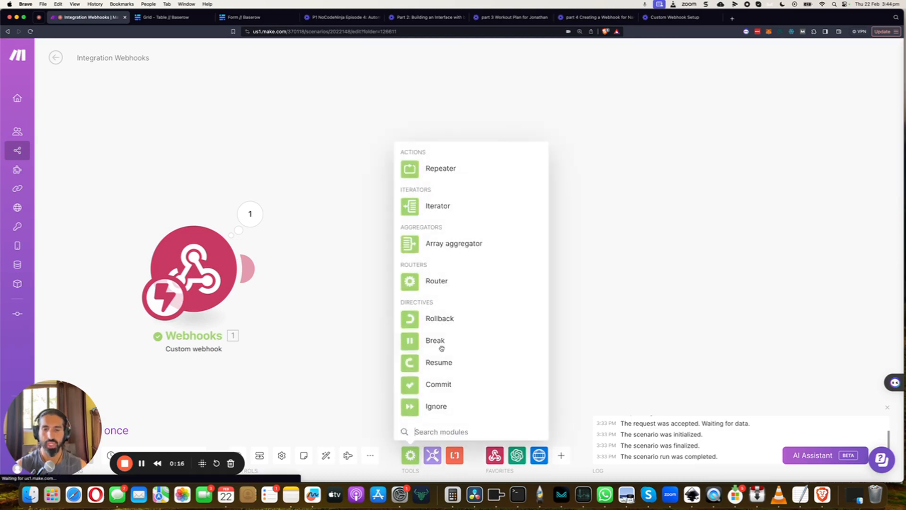
left_click(416, 210)
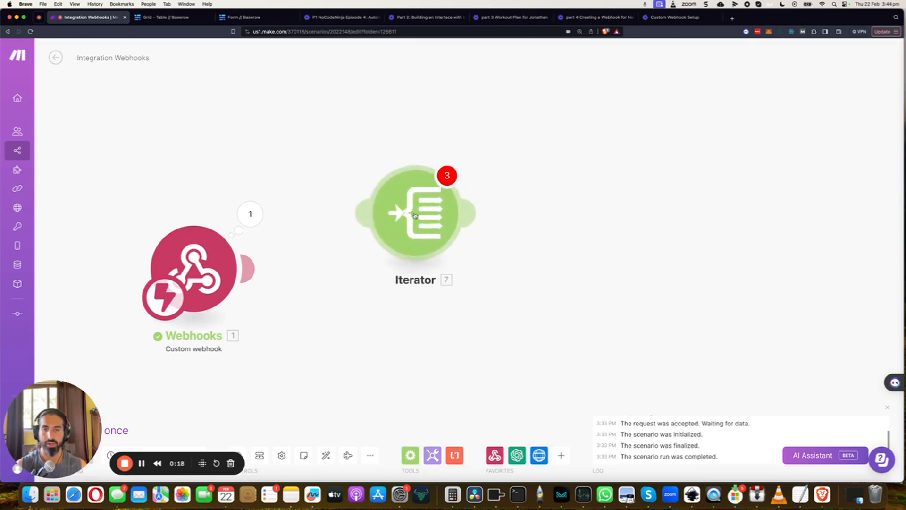
left_click(400, 280)
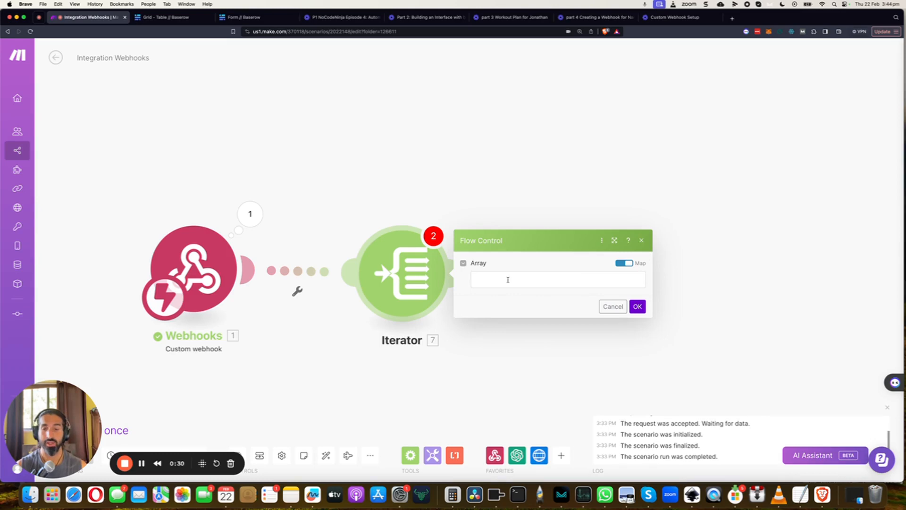
left_click(484, 280)
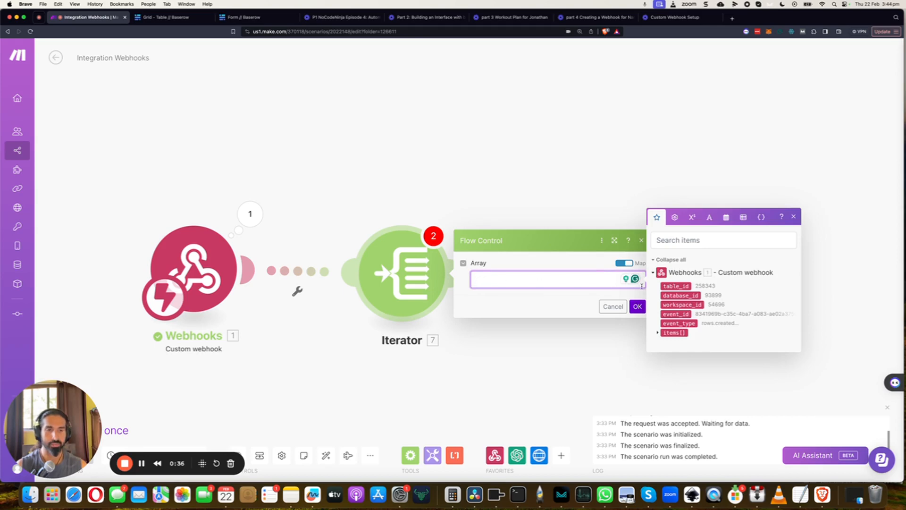
left_click(658, 334)
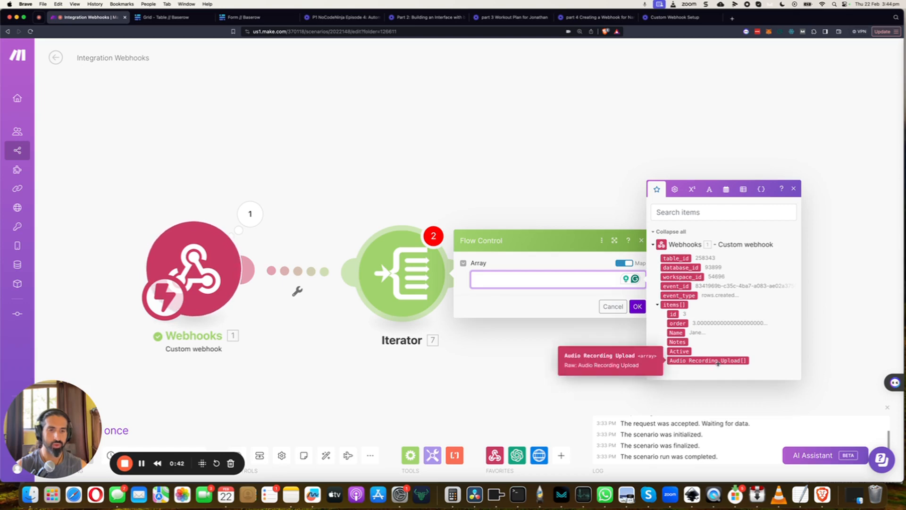
left_click(679, 361)
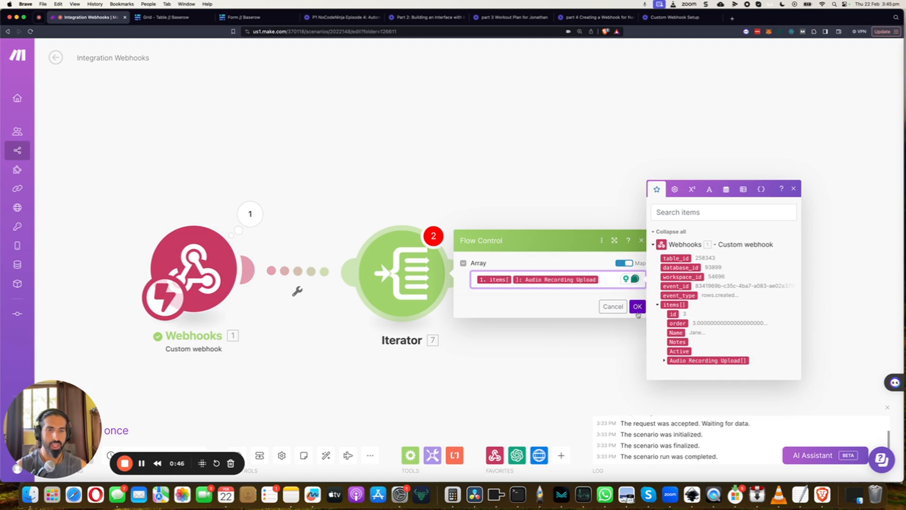
left_click(638, 307)
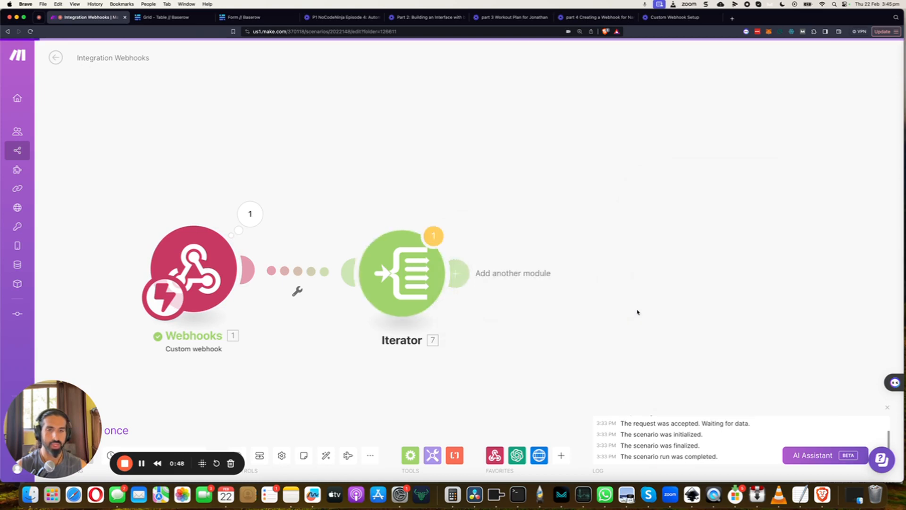
left_click_drag(568, 219, 485, 220)
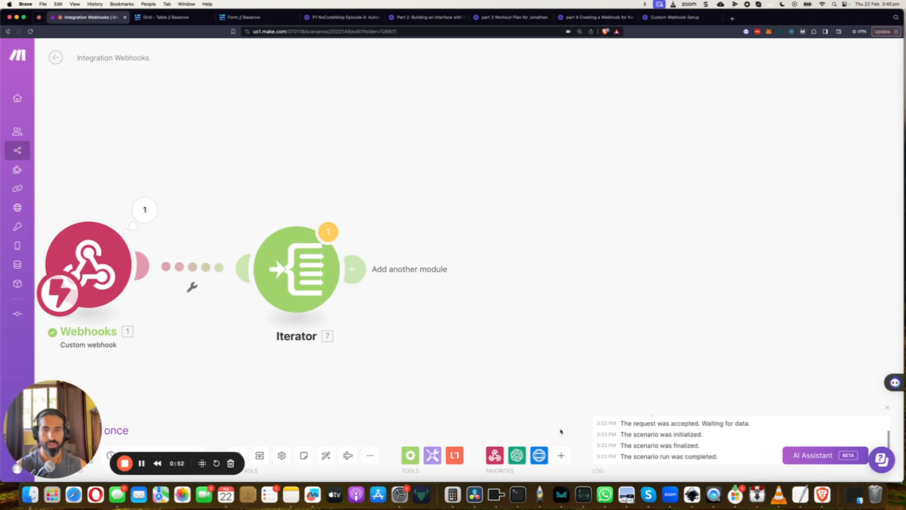
left_click(561, 456)
type("htt")
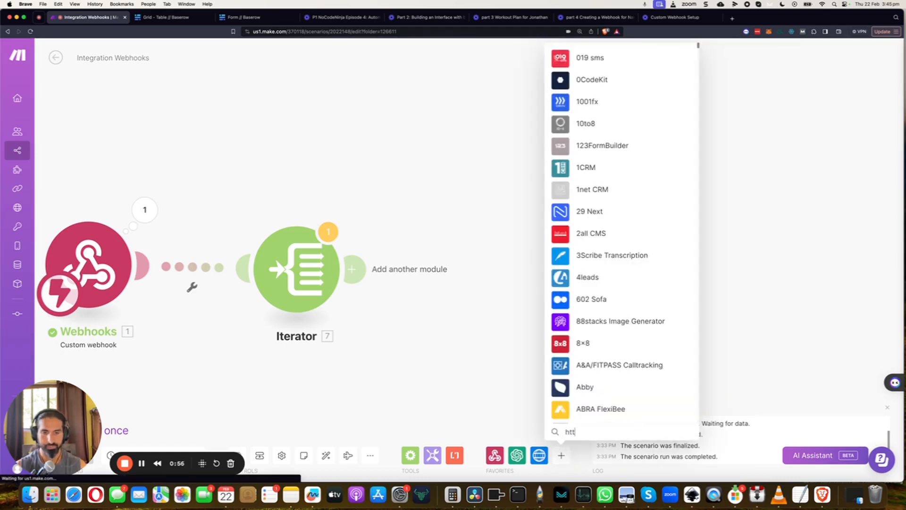
type("p")
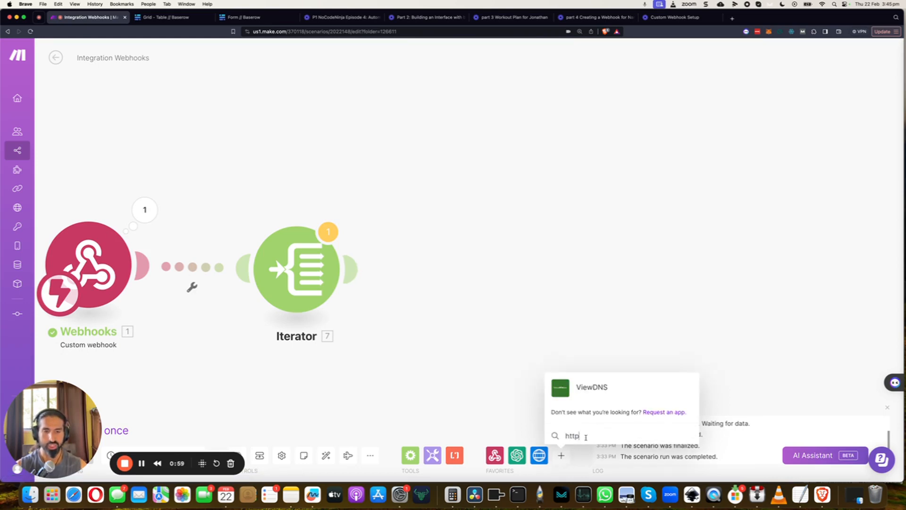
left_click(498, 393)
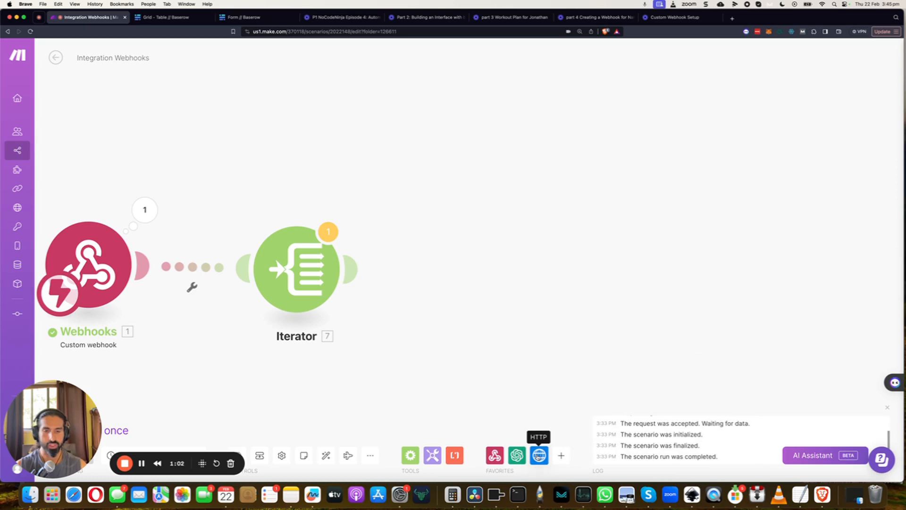
- Add an HTTP Get a file module after the Iterator, map its URL to the Iterator's url, and confirm it
left_click(538, 455)
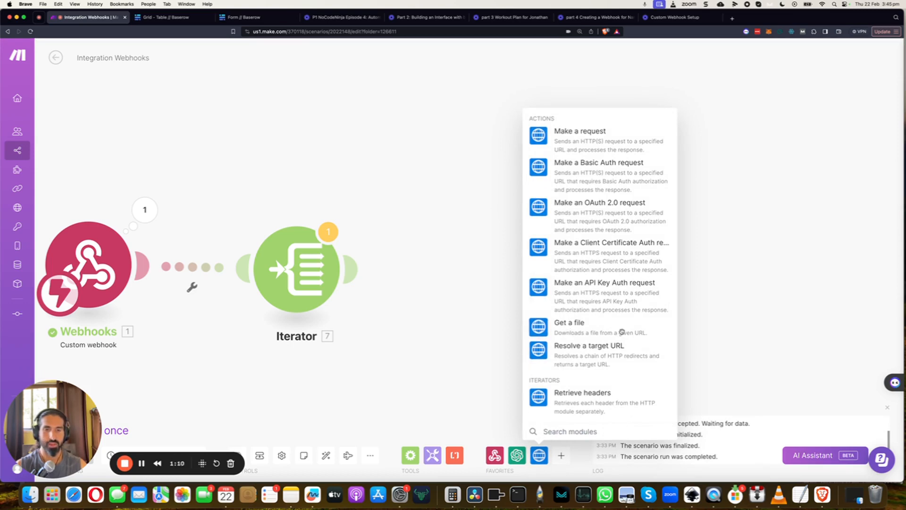
left_click(573, 330)
left_click_drag(572, 332, 470, 273)
left_click(472, 275)
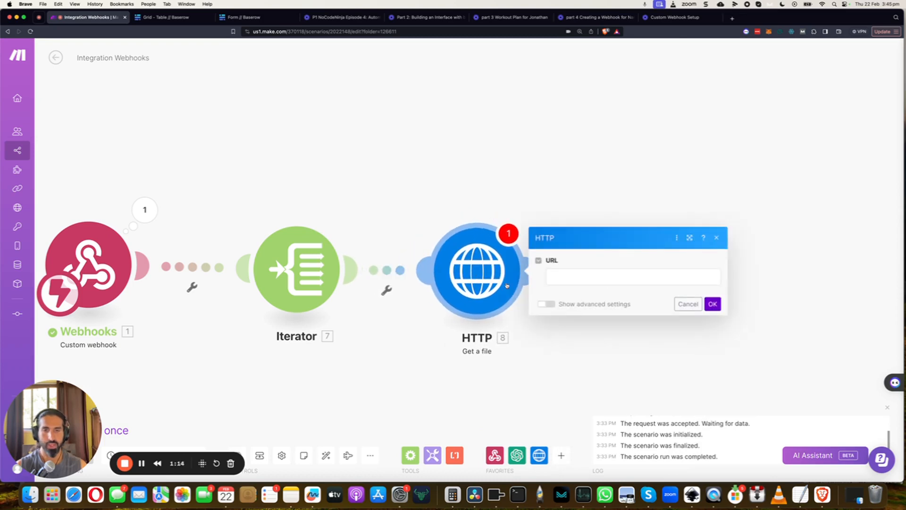
left_click(559, 278)
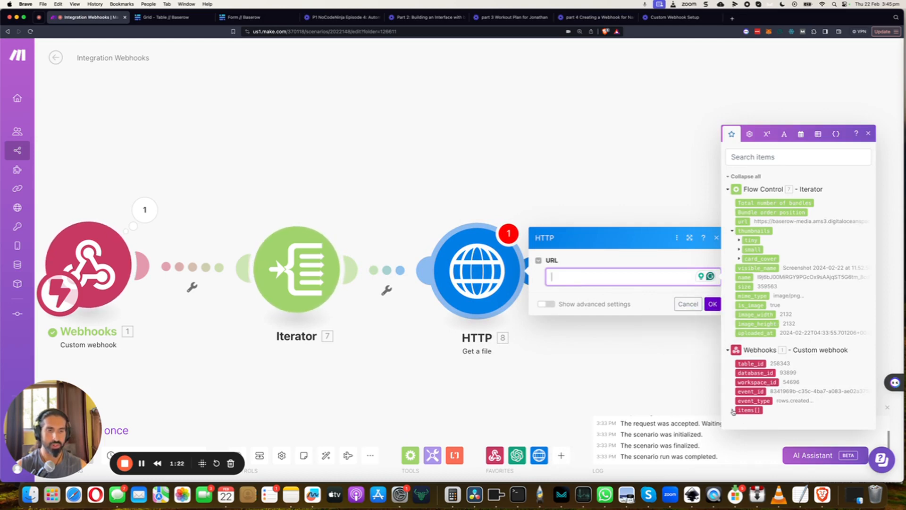
left_click(743, 223)
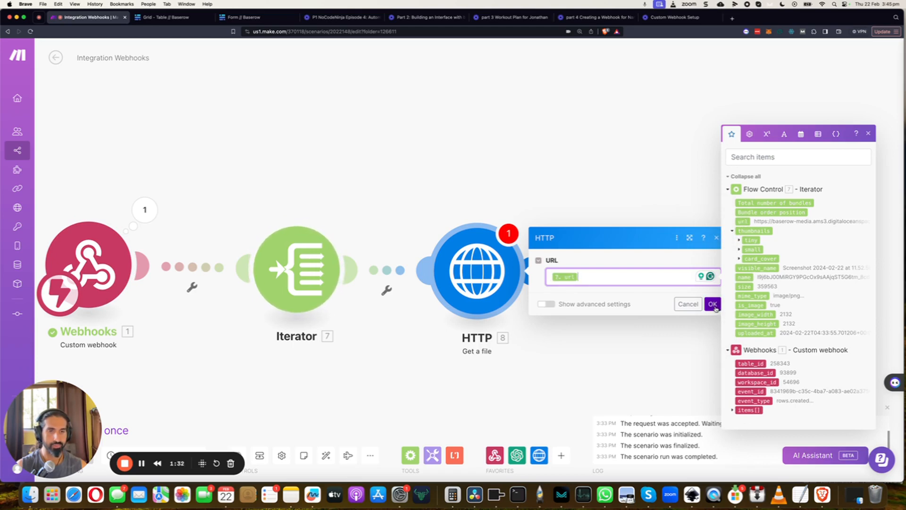
left_click(713, 304)
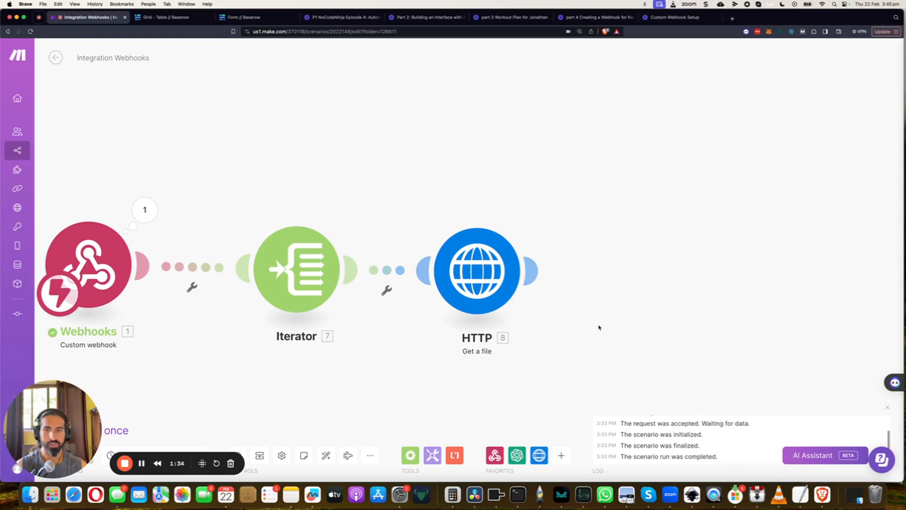
- Add an OpenAI Create a Translation (Whisper) module after the HTTP module
left_click_drag(530, 210, 466, 190)
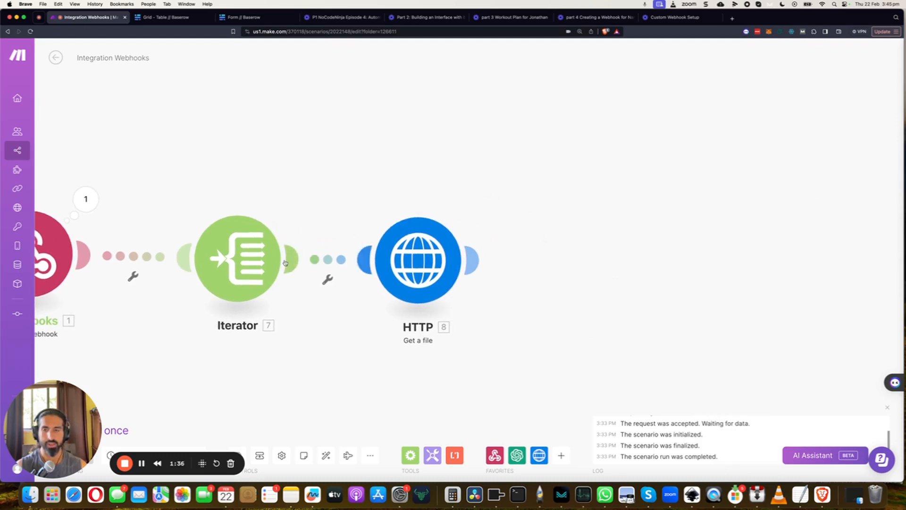
left_click_drag(317, 199, 326, 217)
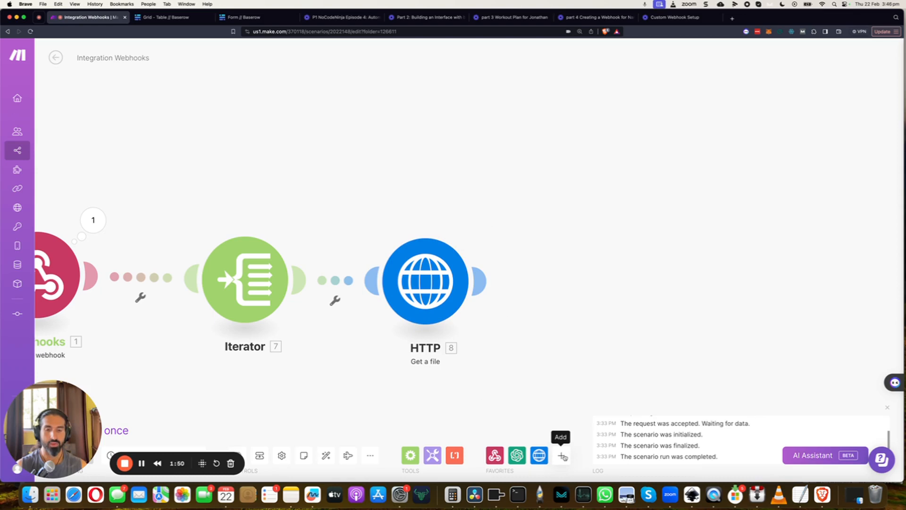
left_click(516, 454)
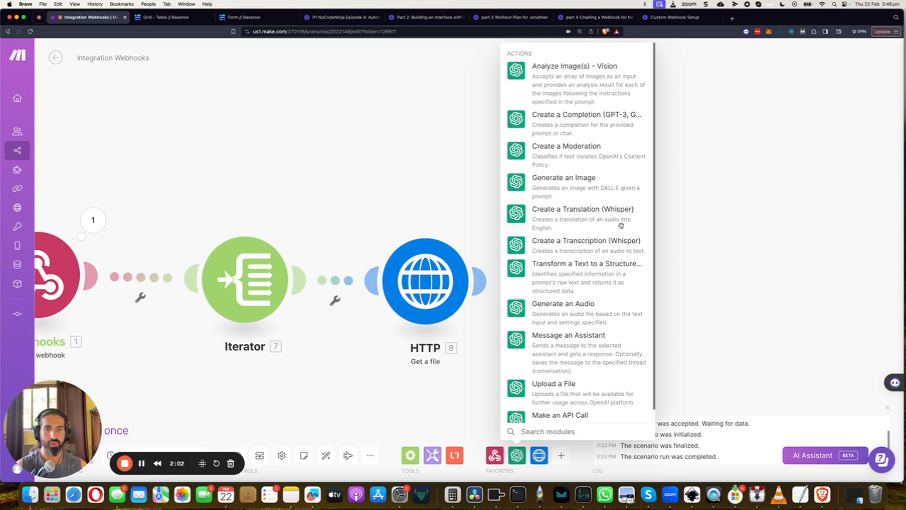
left_click(554, 222)
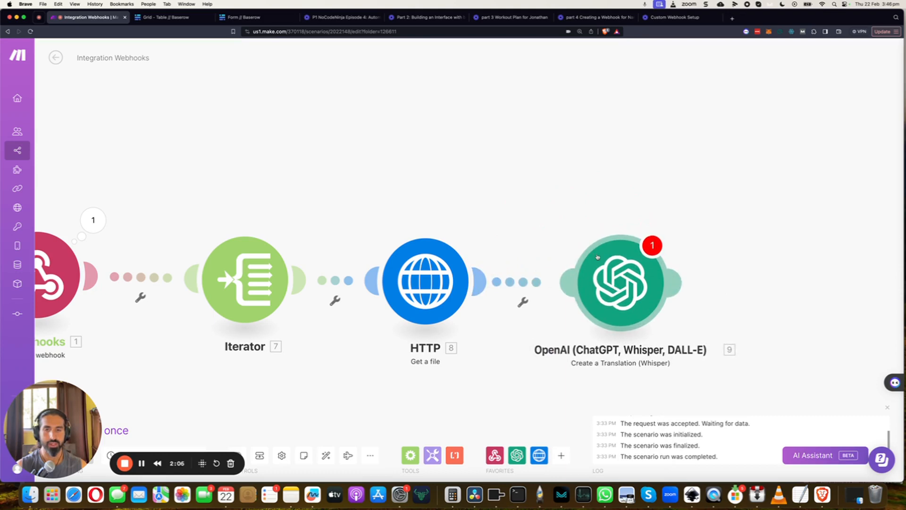
left_click_drag(641, 180, 451, 178)
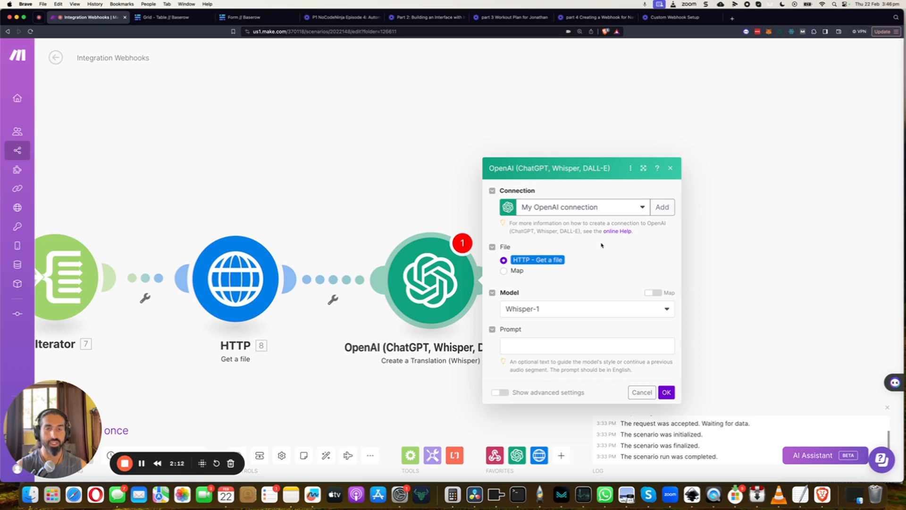
- Keep the existing OpenAI connection, the HTTP file source and model Whisper-1, leave the prompt empty, and confirm the translation module
left_click(668, 212)
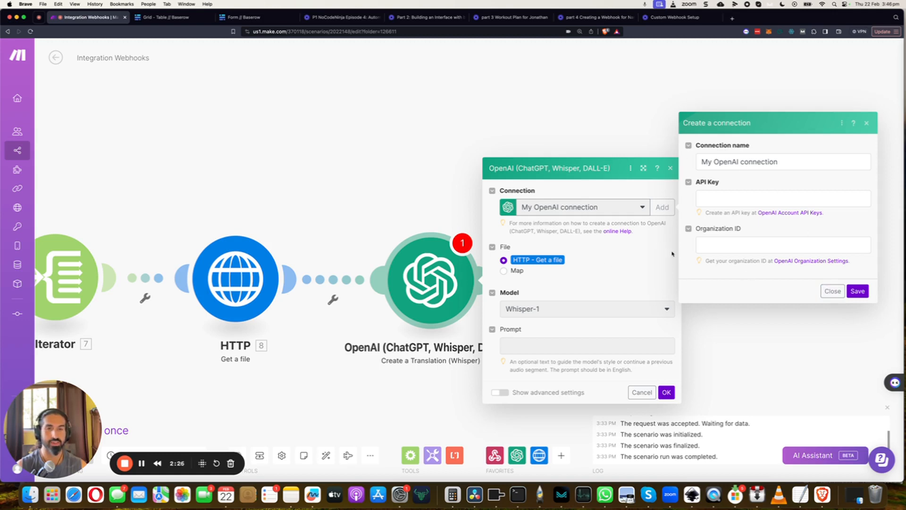
left_click(827, 293)
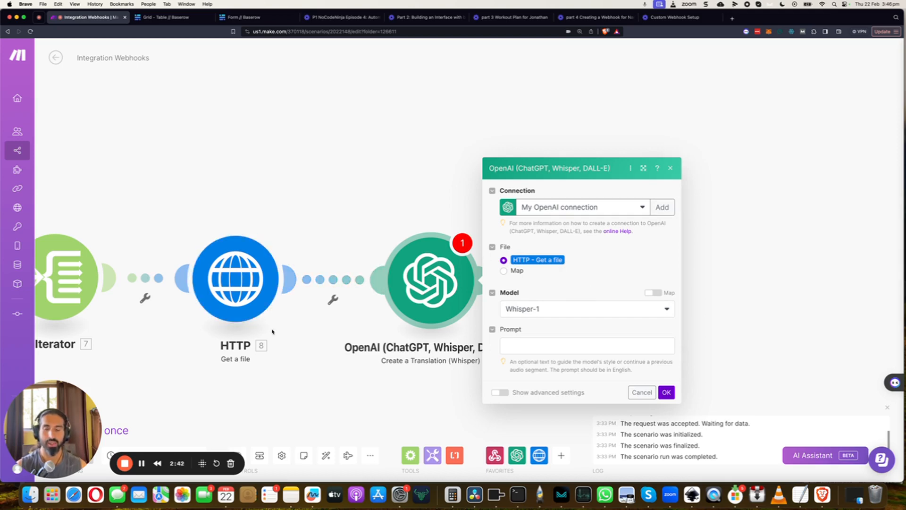
left_click(542, 313)
left_click(542, 315)
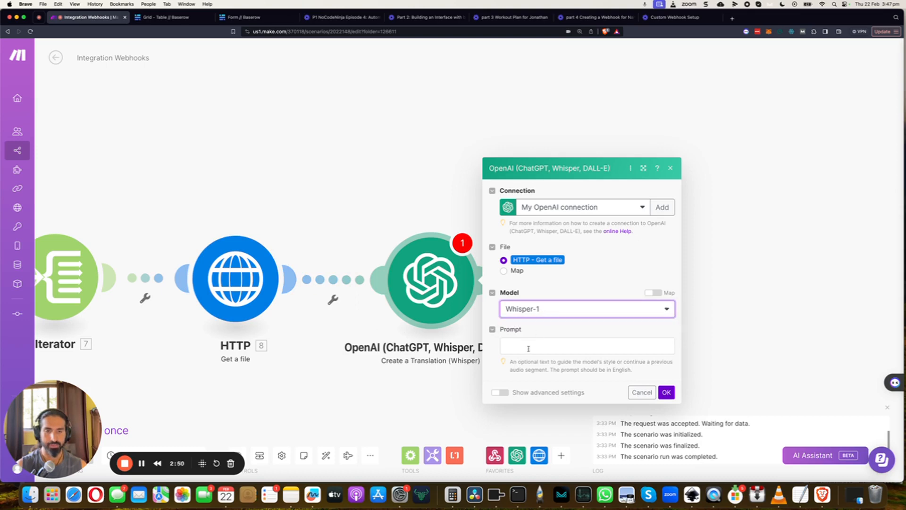
left_click(535, 347)
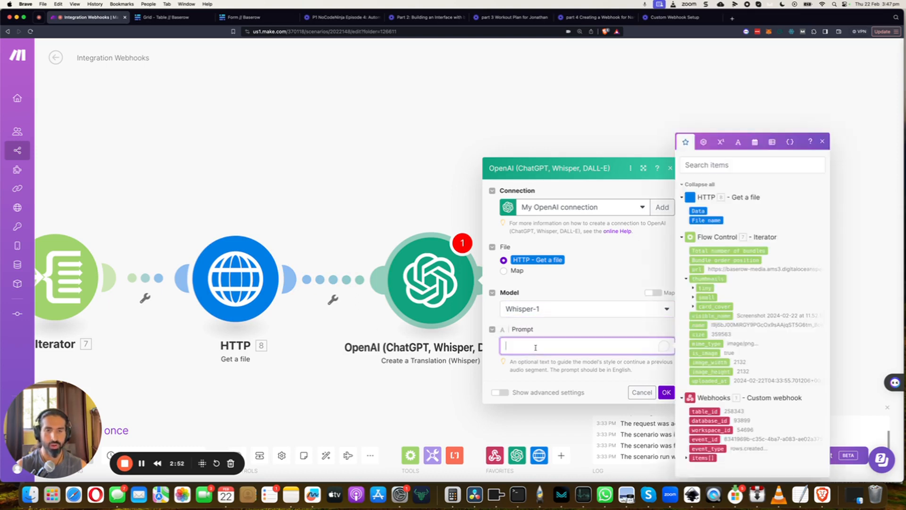
left_click(528, 367)
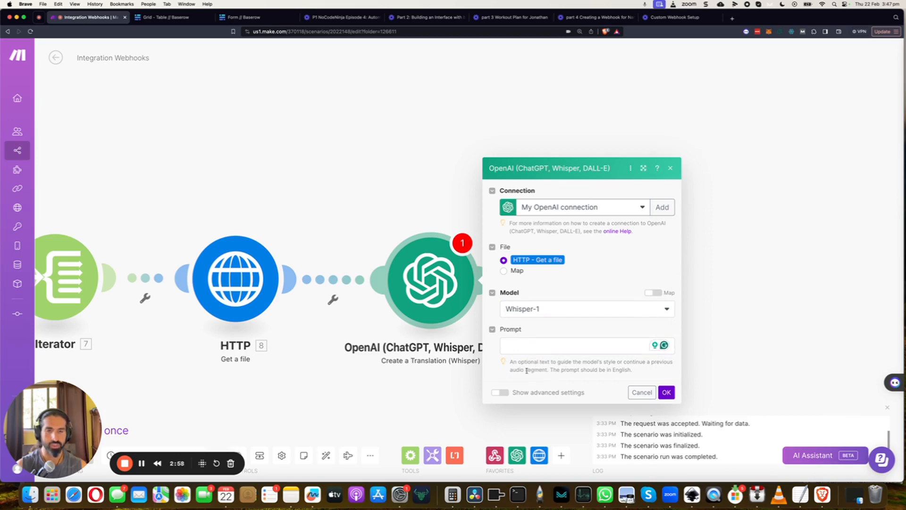
left_click(666, 393)
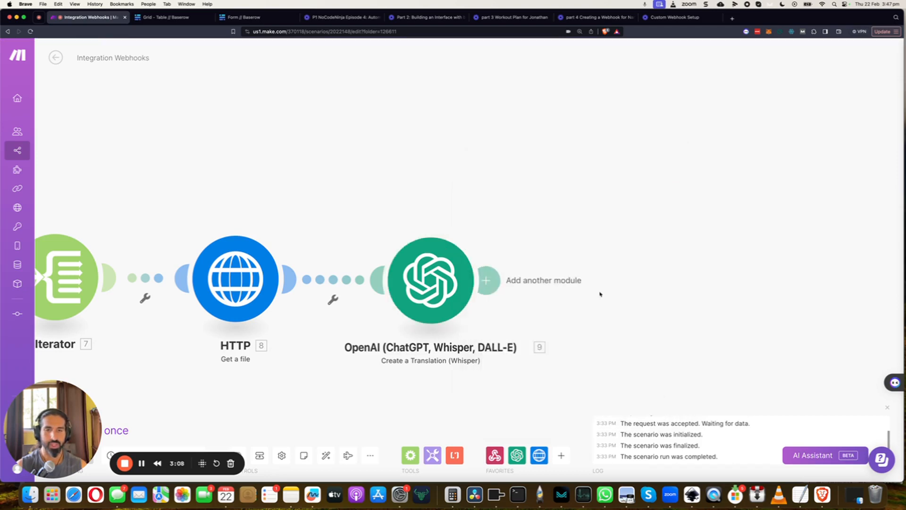
- Add a Google Docs Create a Document module and connect it after the OpenAI module
left_click_drag(584, 205, 545, 179)
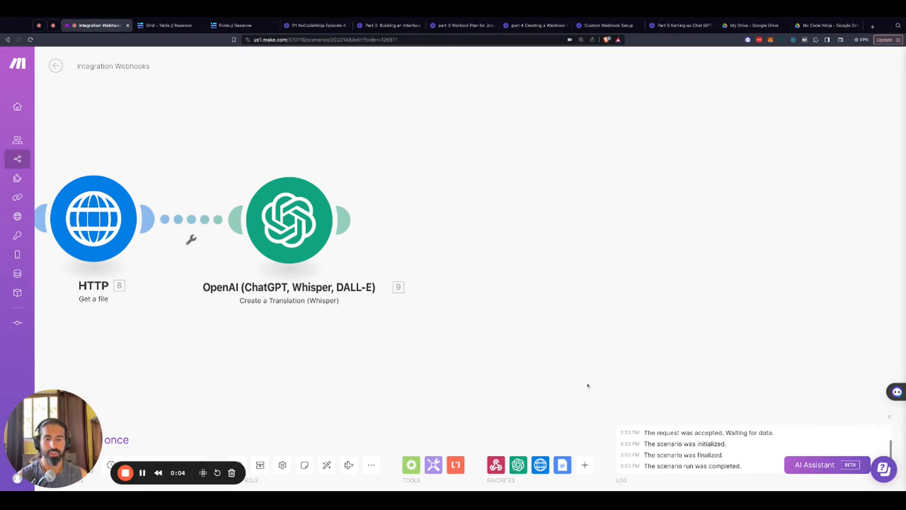
left_click(584, 465)
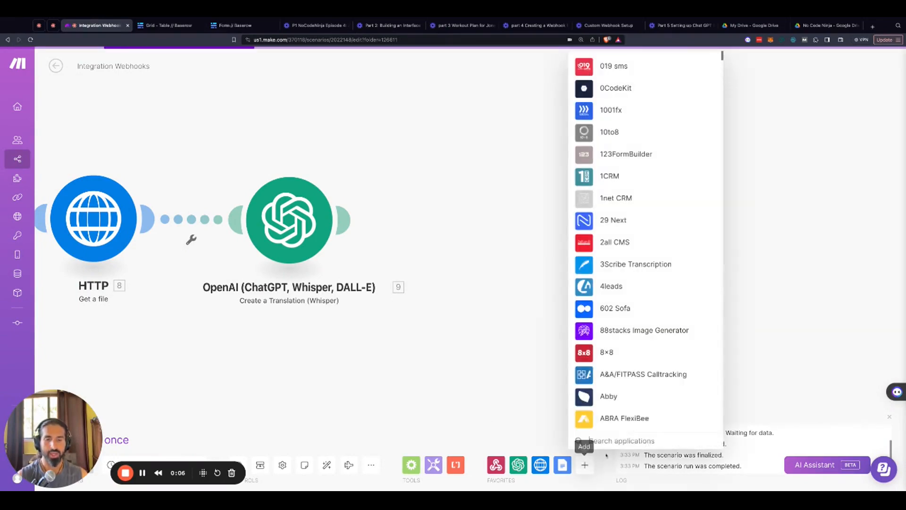
left_click(562, 465)
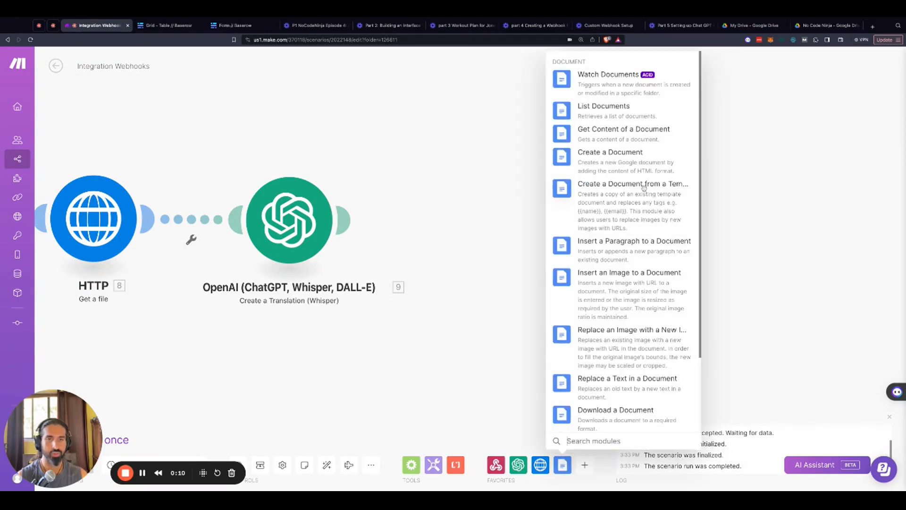
left_click(623, 168)
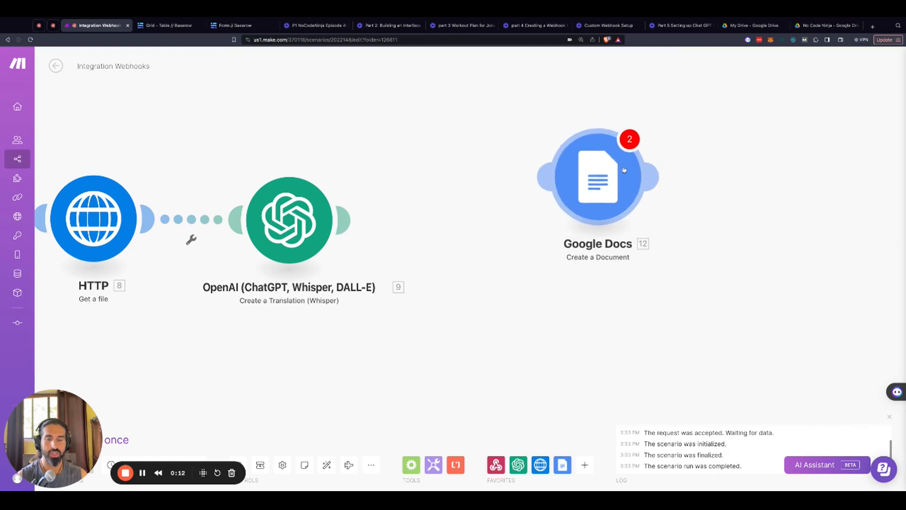
left_click(520, 225)
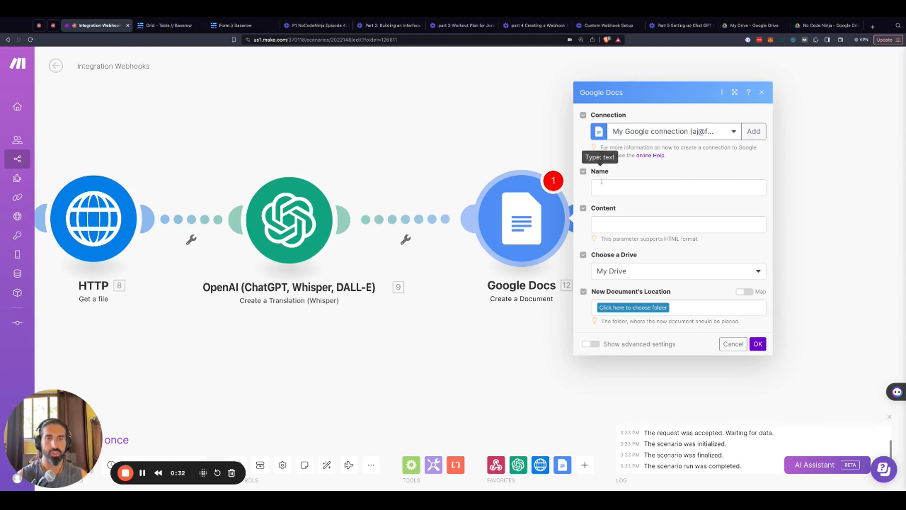
- Map the document's name to the webhook items' Name and its content to the Whisper translation's Text
left_click(601, 189)
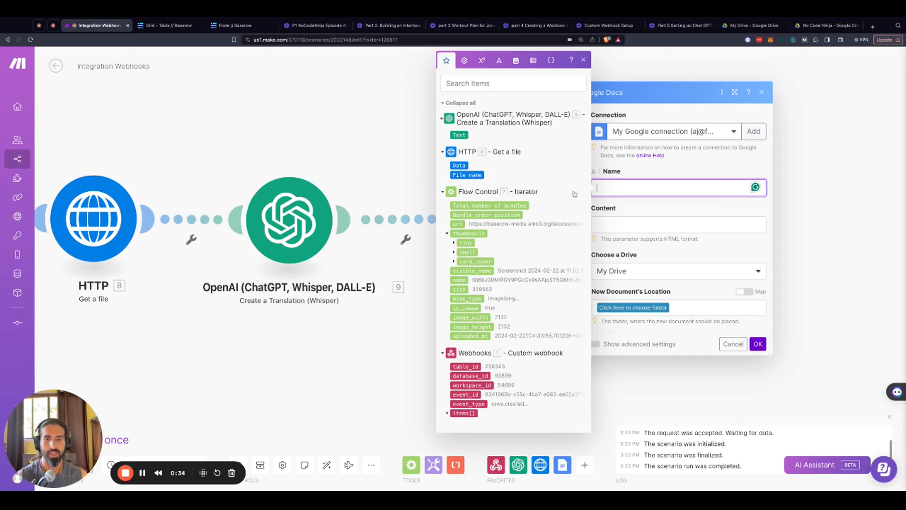
left_click(447, 414)
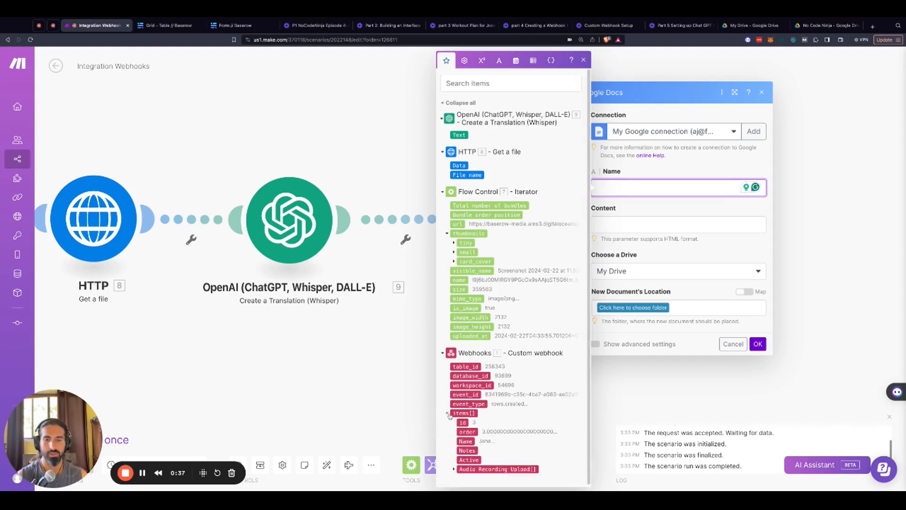
left_click(466, 441)
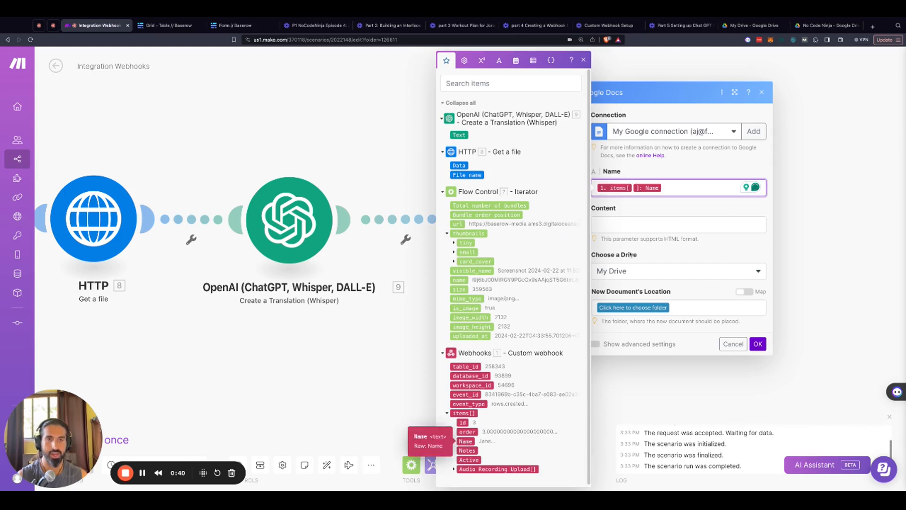
left_click(615, 225)
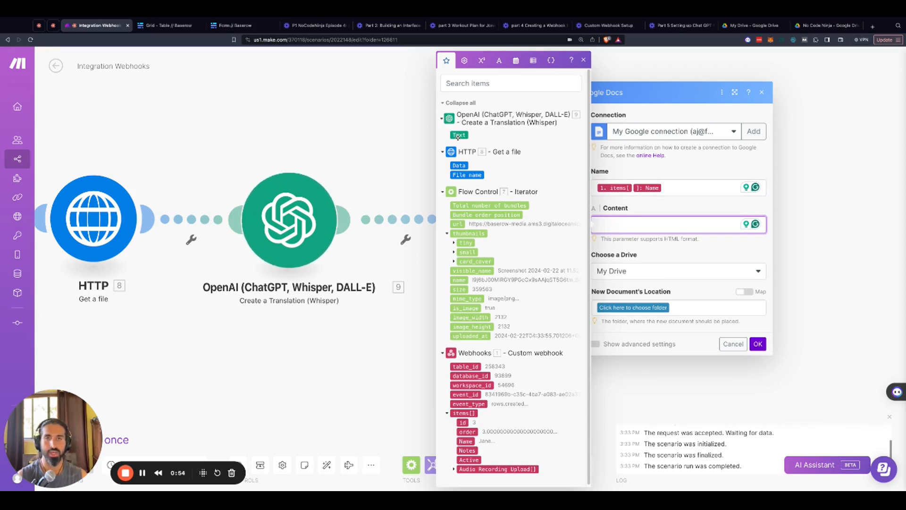
left_click_drag(458, 137, 660, 225)
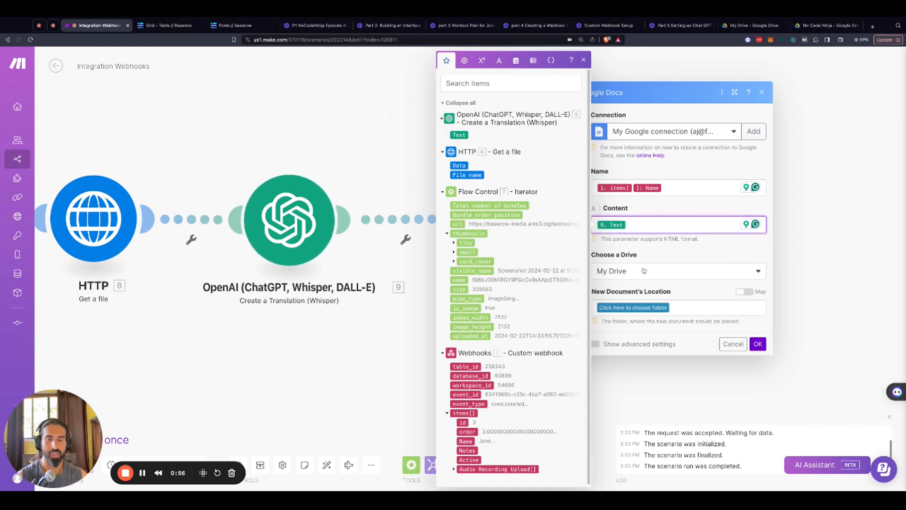
left_click(715, 300)
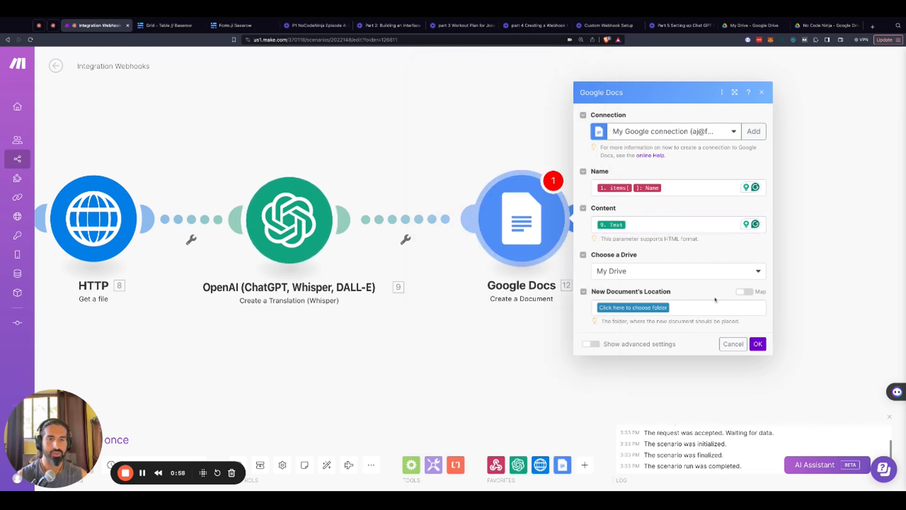
- Set the new document's location to /No Code Ninja/Patient Files and confirm the Google Docs module
left_click(655, 308)
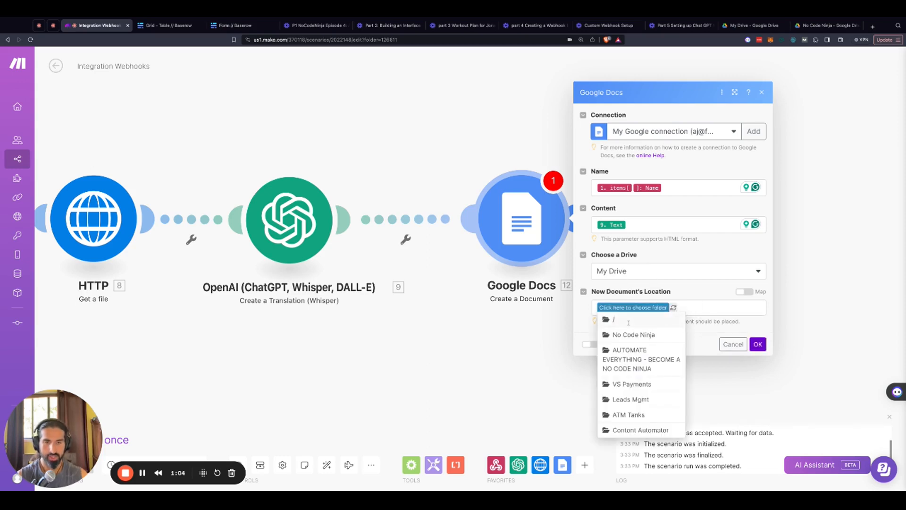
left_click(625, 337)
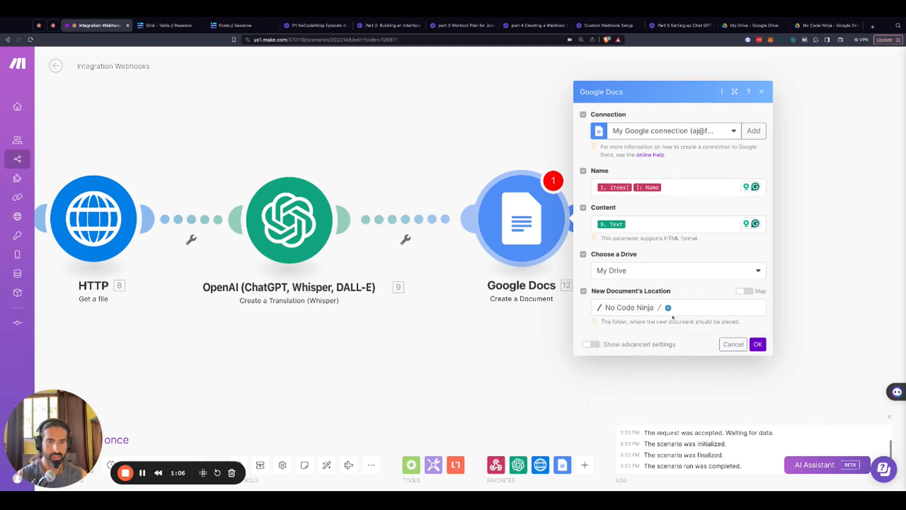
left_click(668, 307)
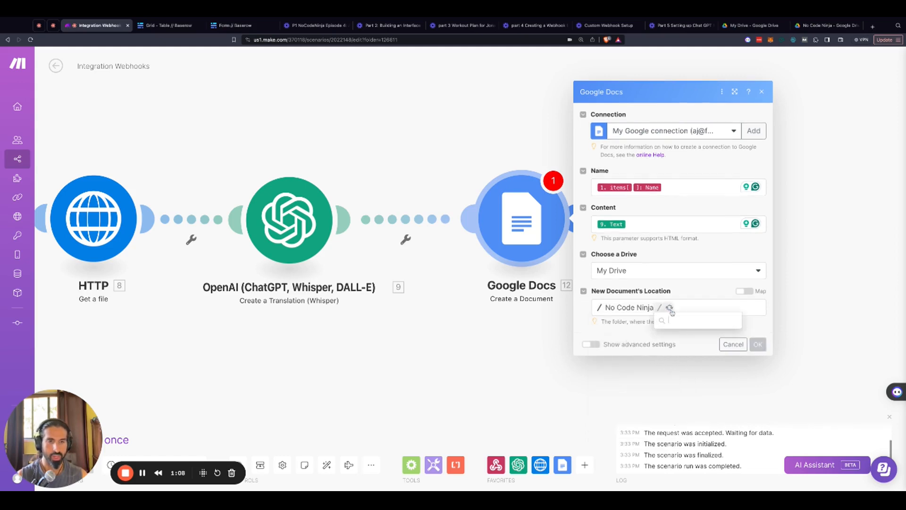
left_click(681, 320)
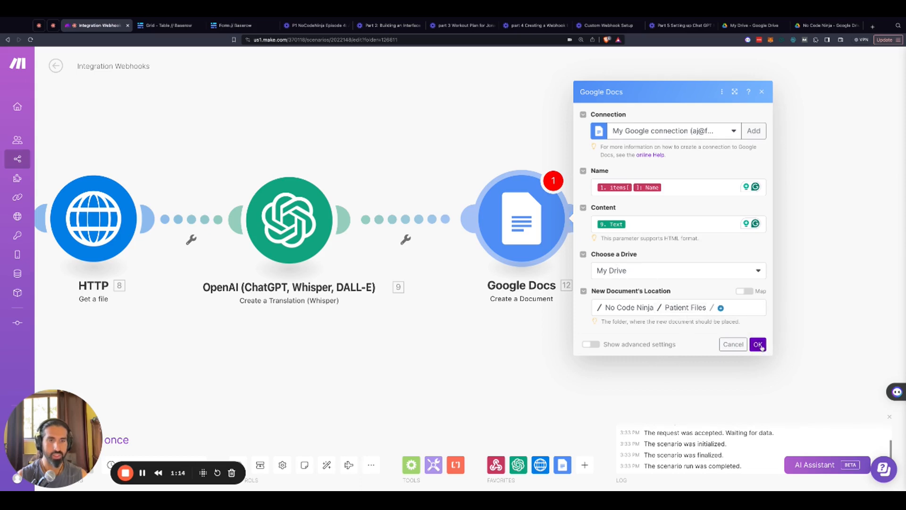
left_click(759, 344)
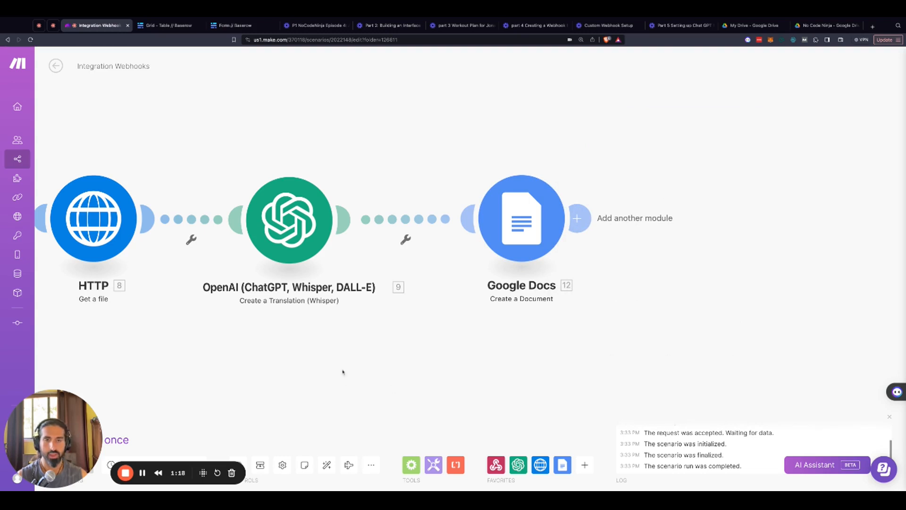
scroll(295, 364, "left", 5)
scroll(296, 365, "left", 3)
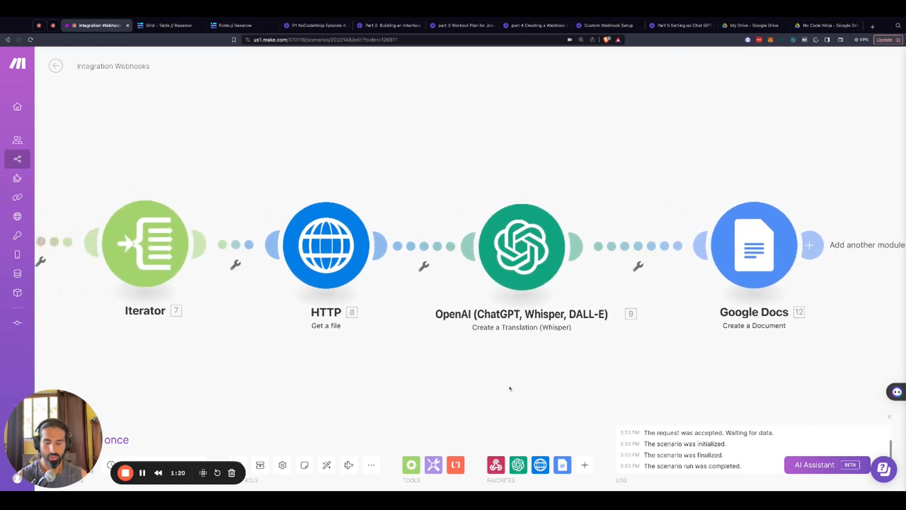
scroll(498, 384, "down", 1)
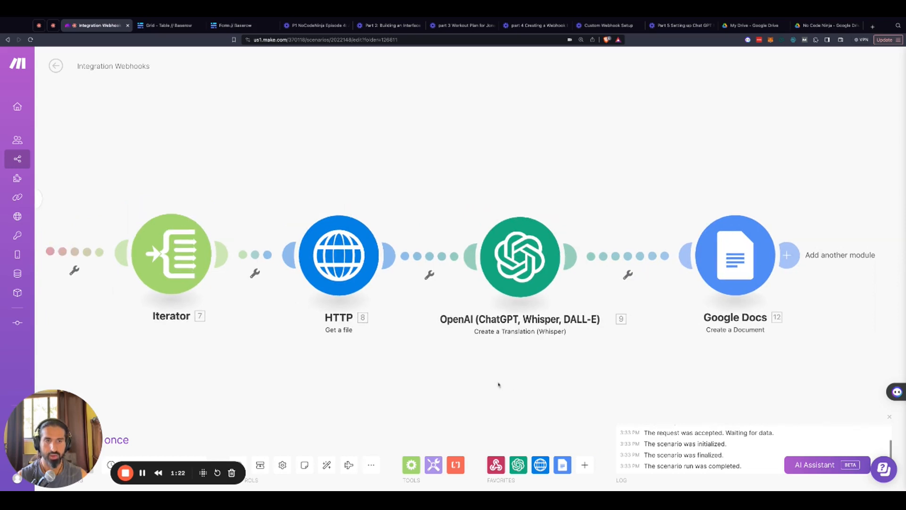